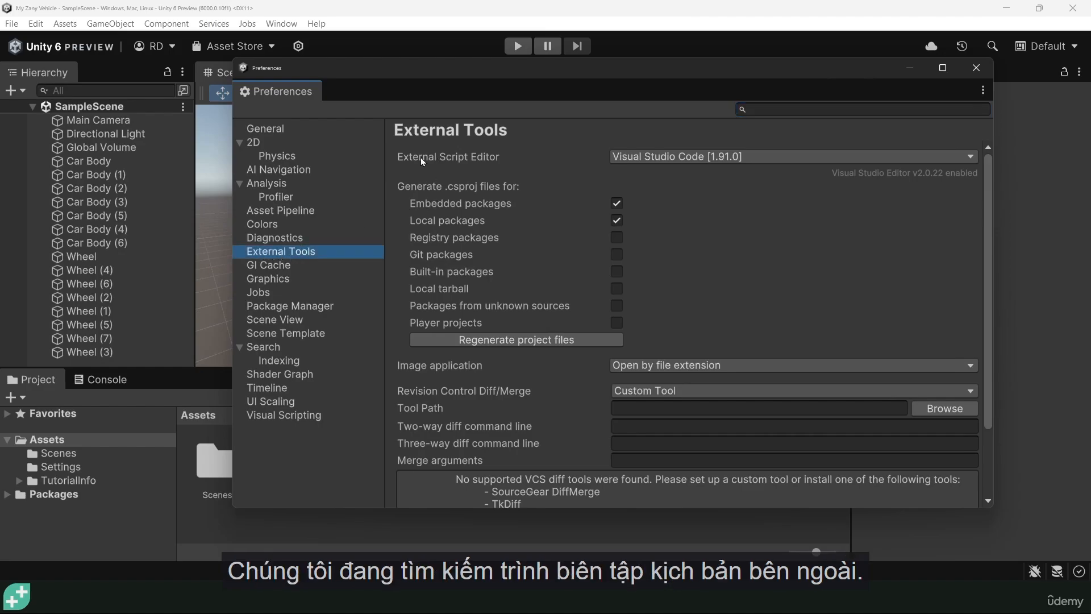
- Set the external script editor to Visual Studio Code [1.91.0] and close the preferences
click(647, 156)
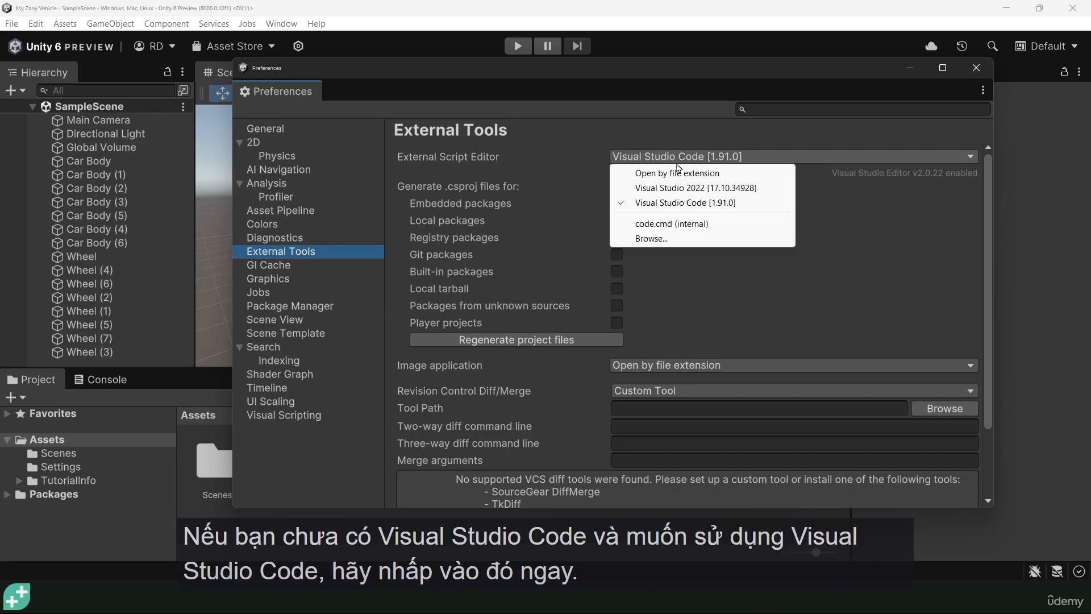
click(658, 205)
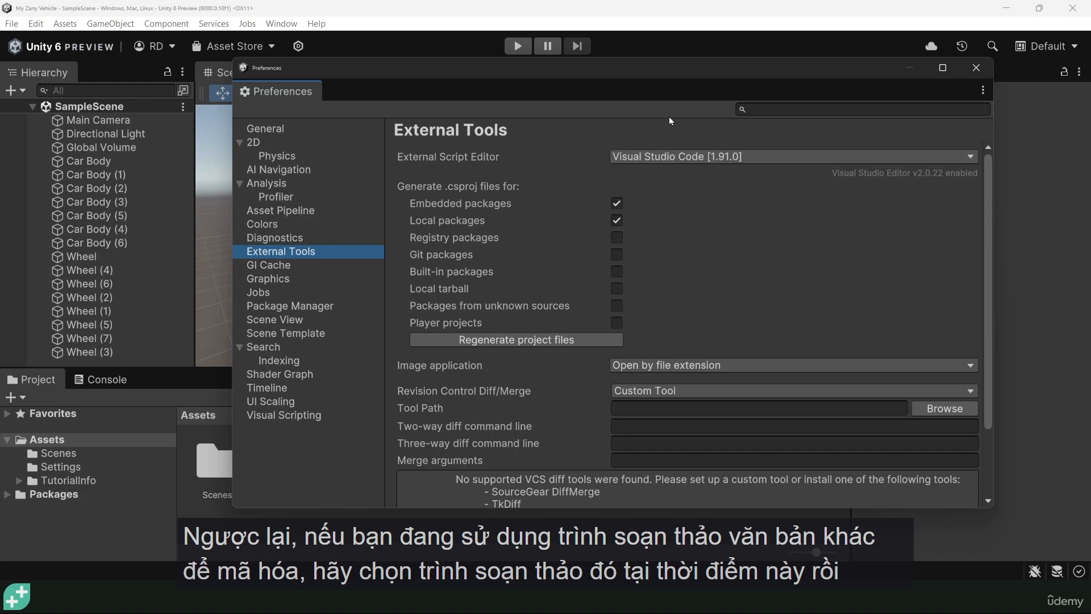
click(977, 69)
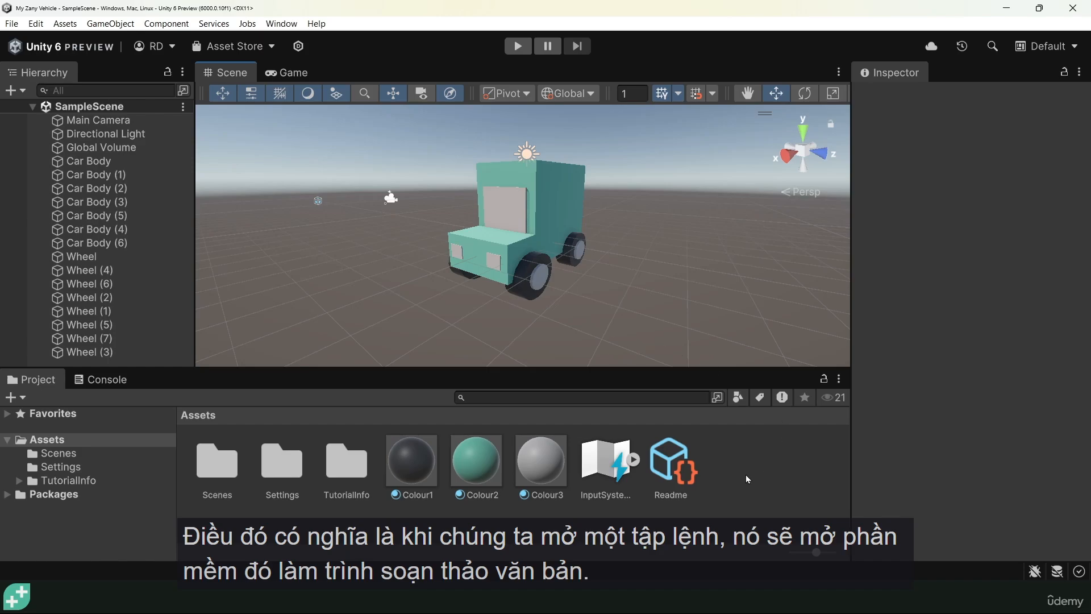
- Create an empty C# script named TestDeleteMe in the project's Assets folder
click(22, 446)
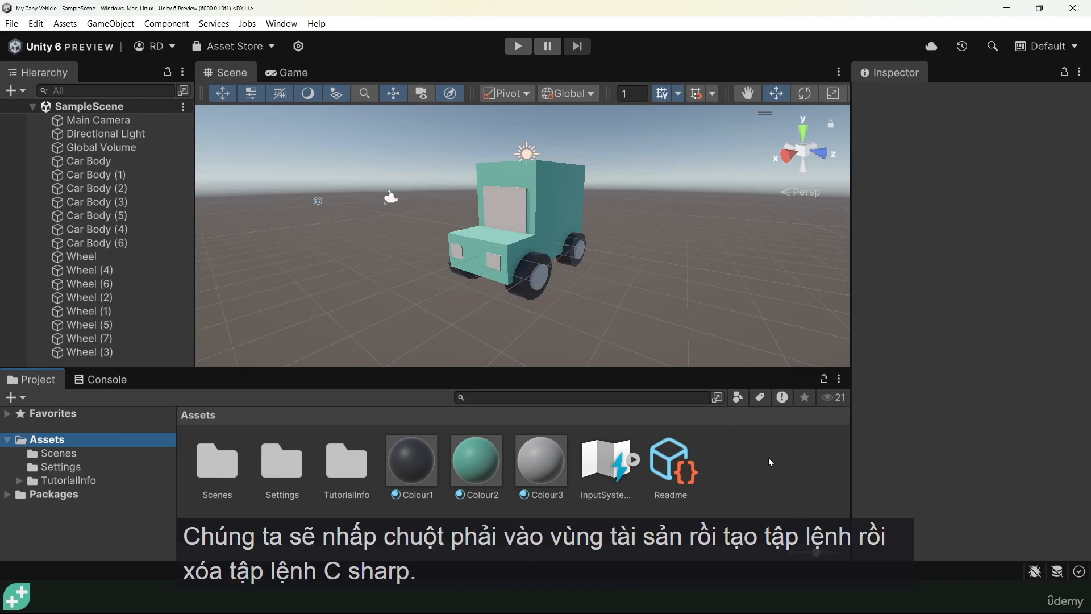
right_click(770, 480)
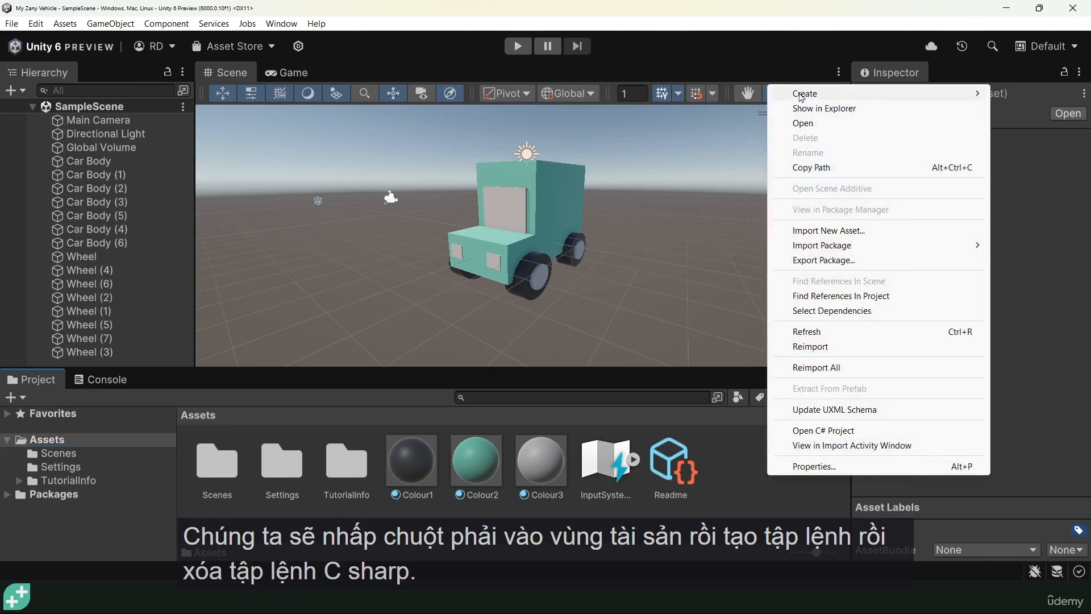
mouse_move(801, 97)
mouse_move(680, 238)
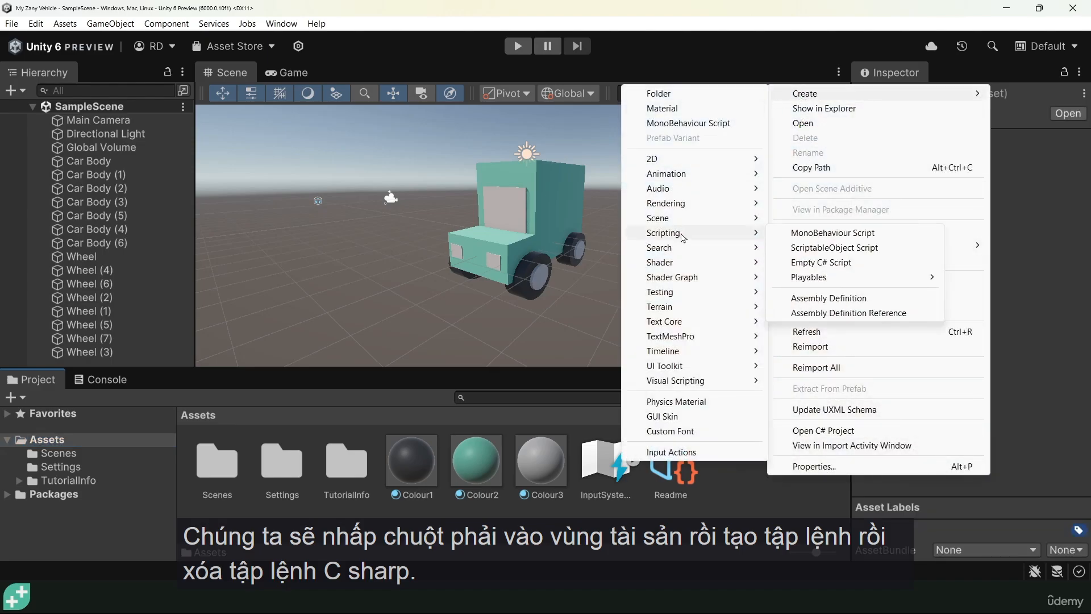
click(829, 265)
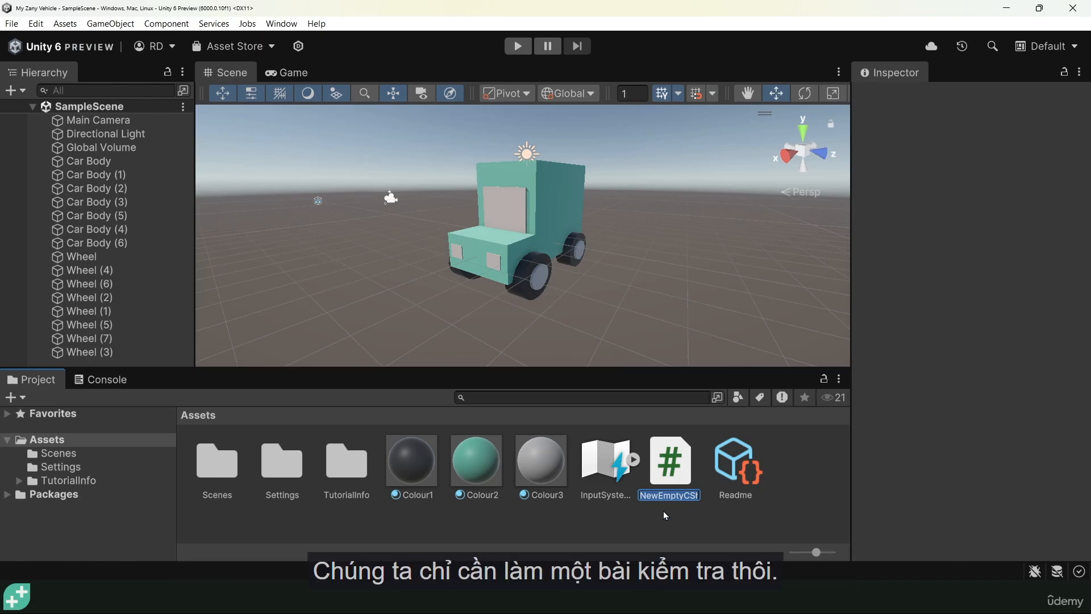
text(TestDeleteMe)
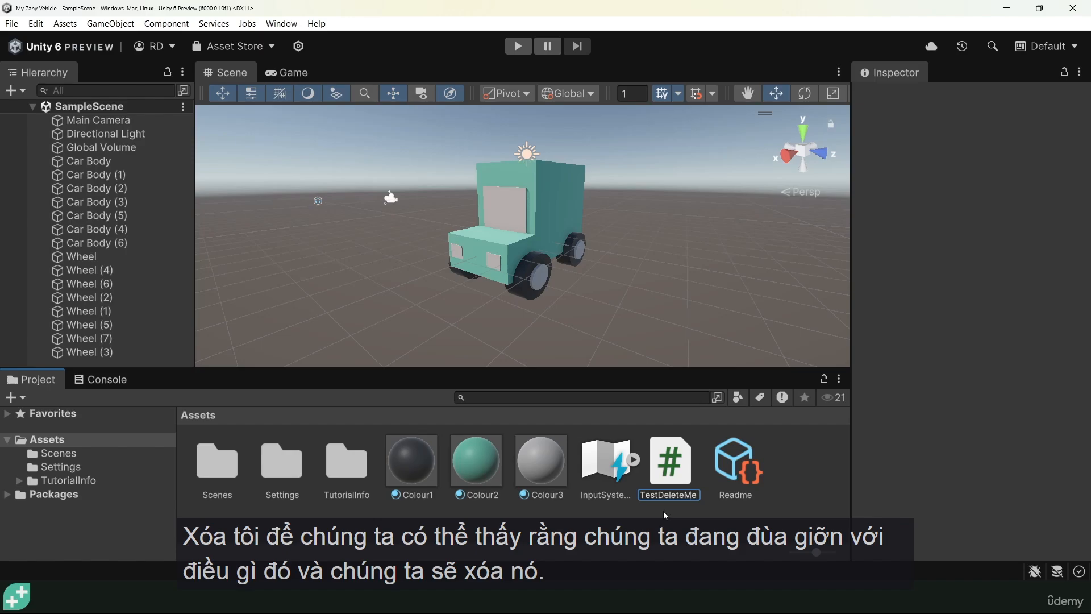
key(Return)
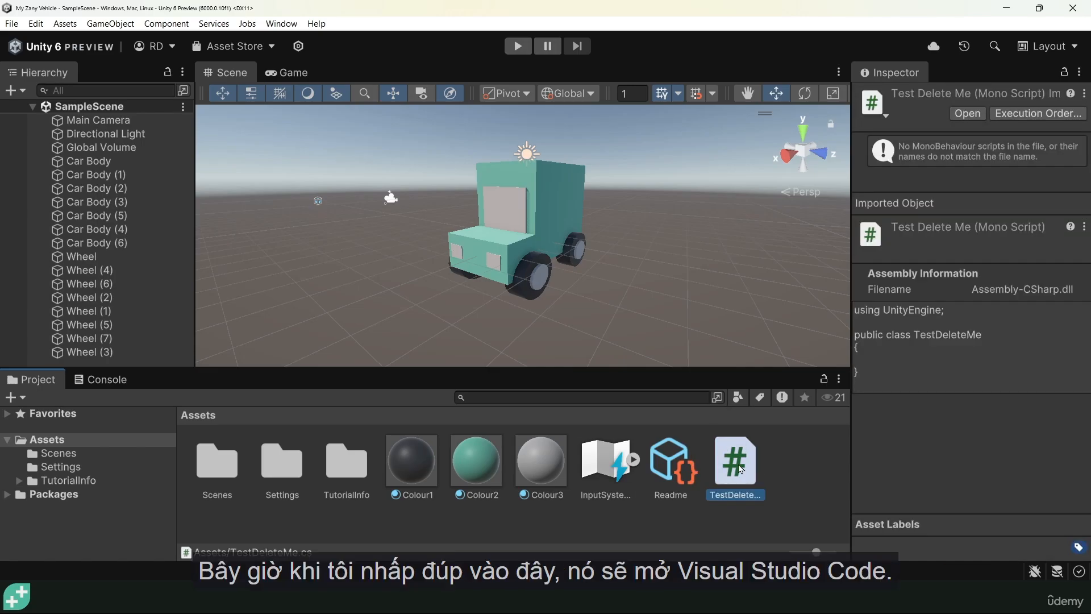
- Open the TestDeleteMe script in Visual Studio Code, trusting the authors of the project folder, and dismiss the output pane
double_click(736, 467)
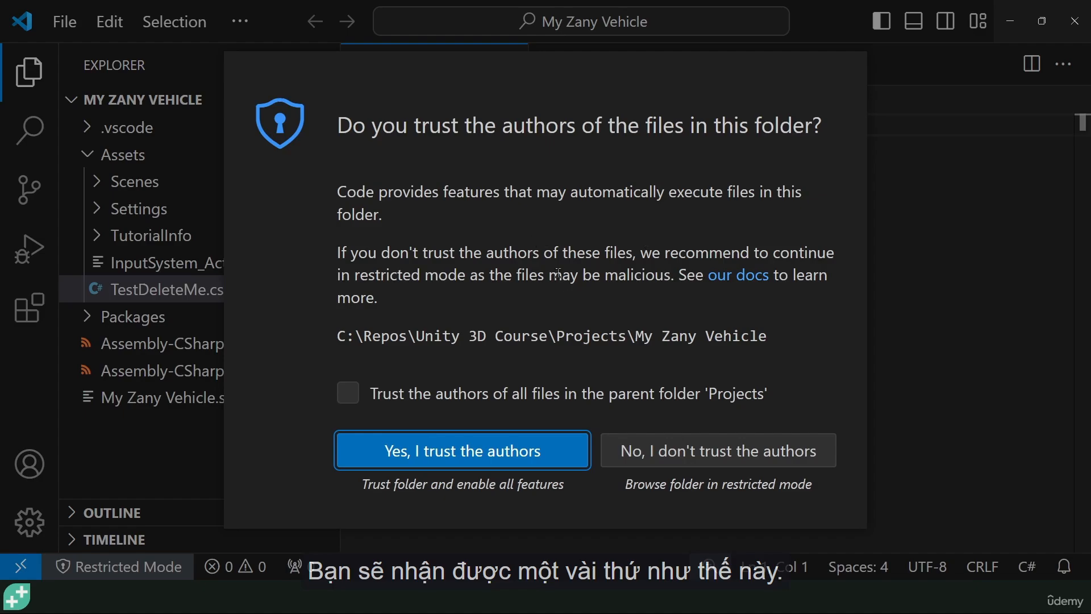
click(452, 463)
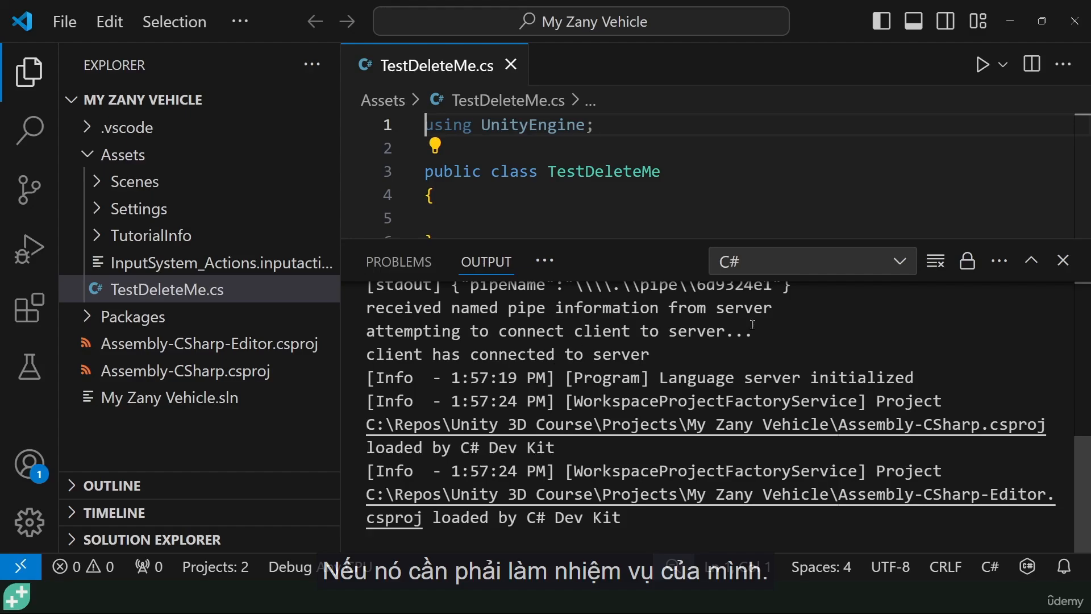
click(1063, 261)
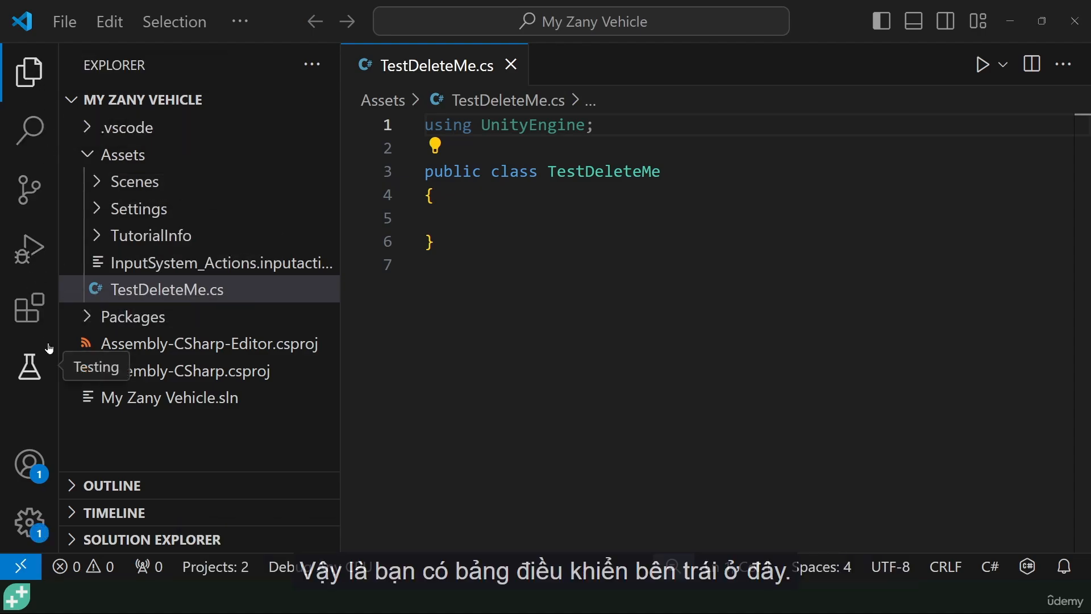
- Show the extensions view with its recommended section collapsed and the side bar widened to about a third more of its width
click(33, 313)
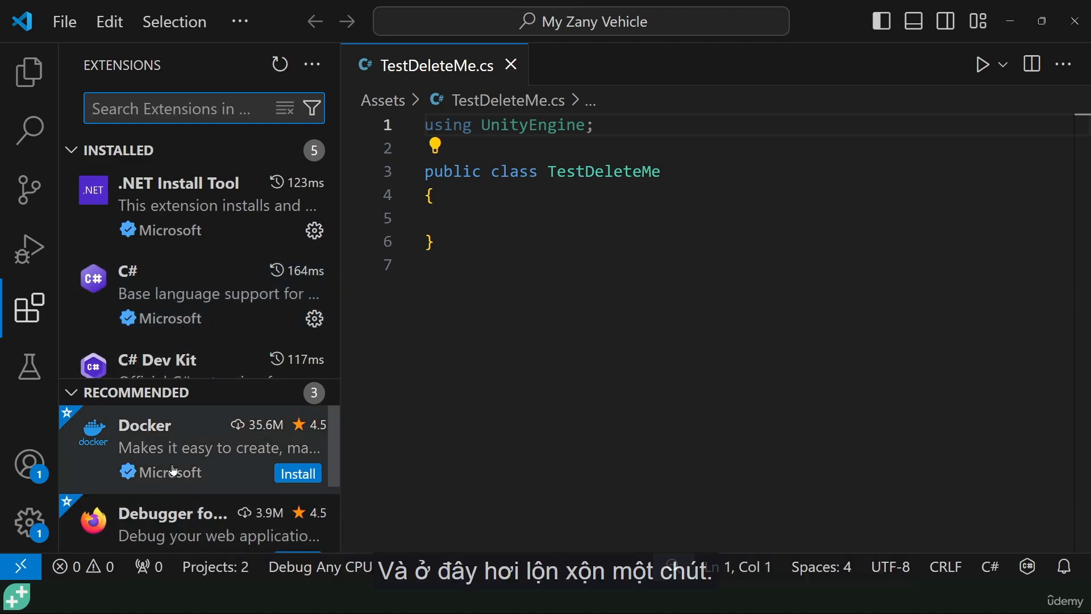
scroll(159, 478, down, 2)
scroll(170, 512, up, 2)
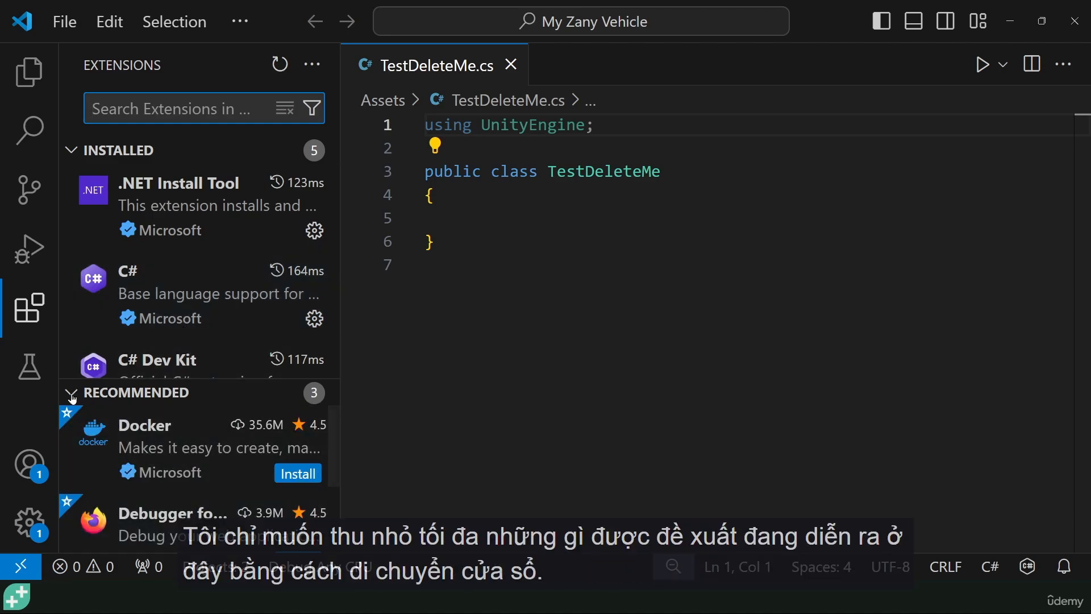
drag(170, 392, 176, 544)
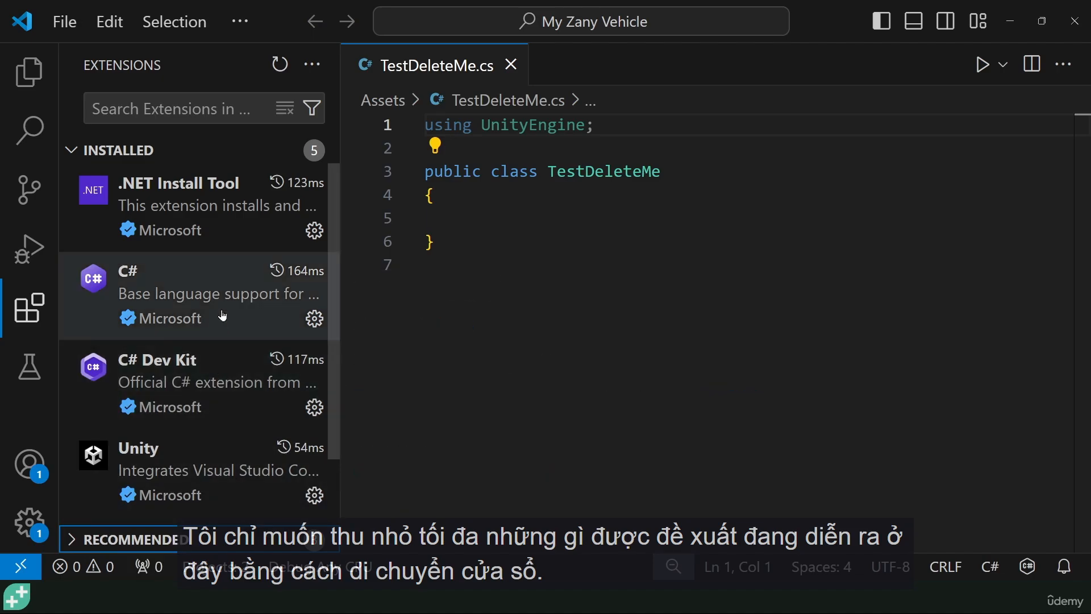
drag(340, 258, 484, 260)
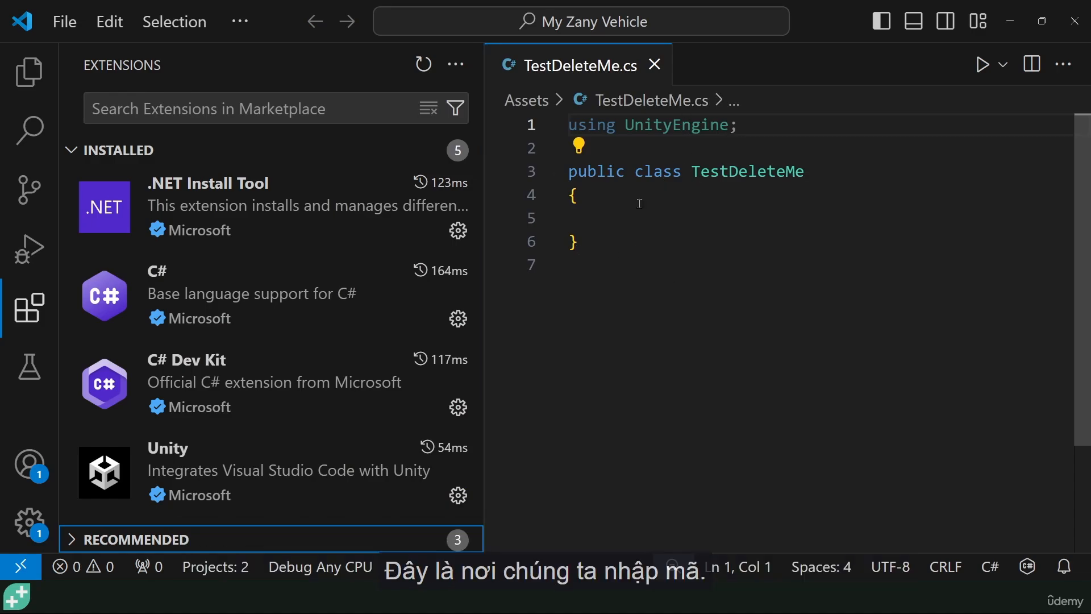
- Examine the installed extensions, including .NET Install Tool, C#, C# Dev Kit, Unity and Unity Code Snippets
scroll(221, 333, down, 1)
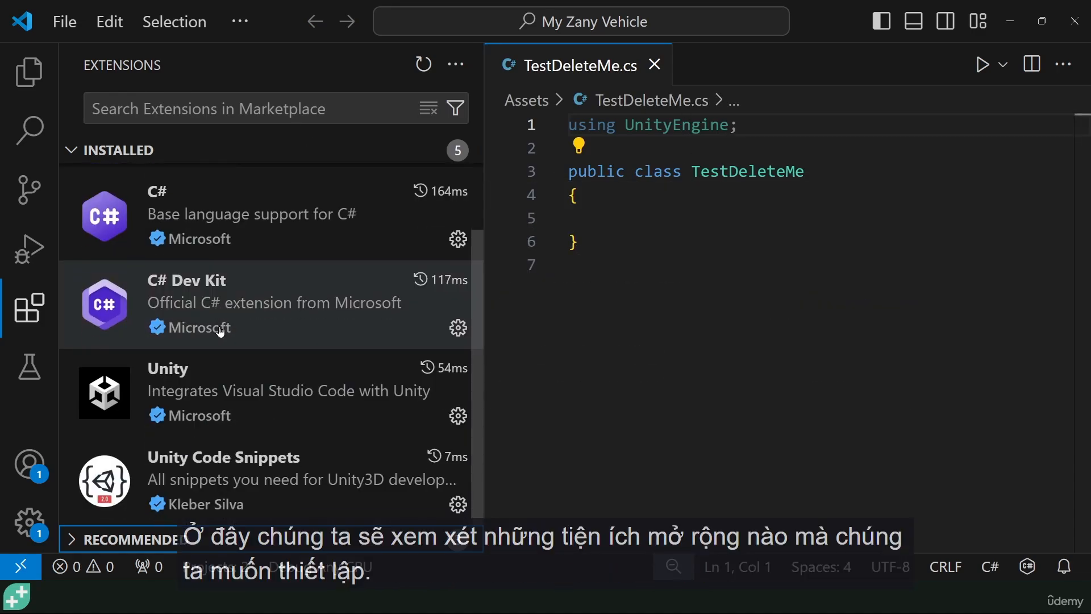
scroll(218, 335, up, 1)
scroll(211, 306, down, 1)
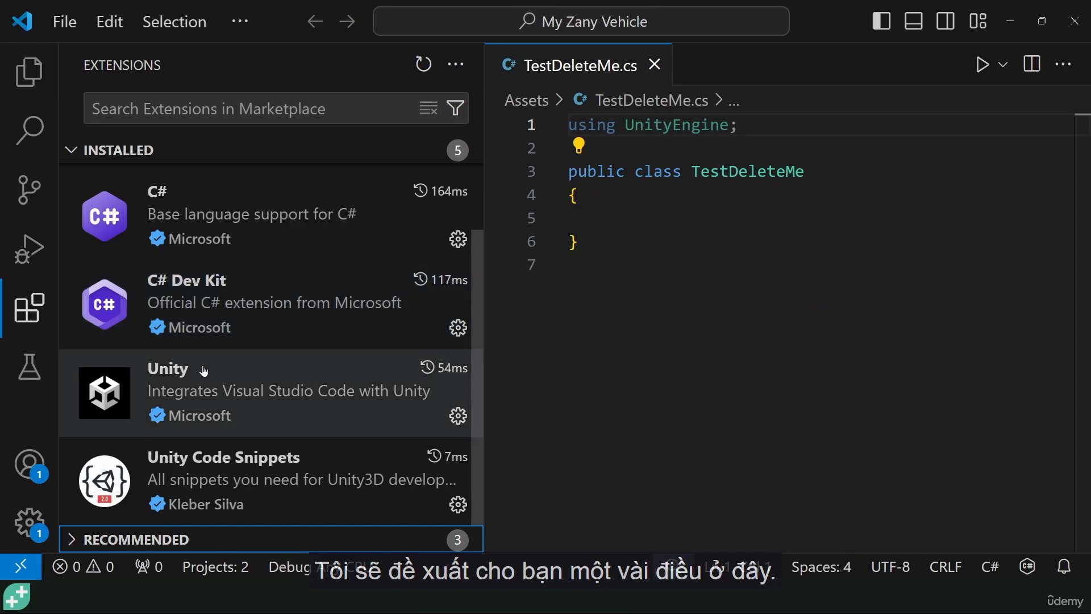
scroll(204, 371, up, 1)
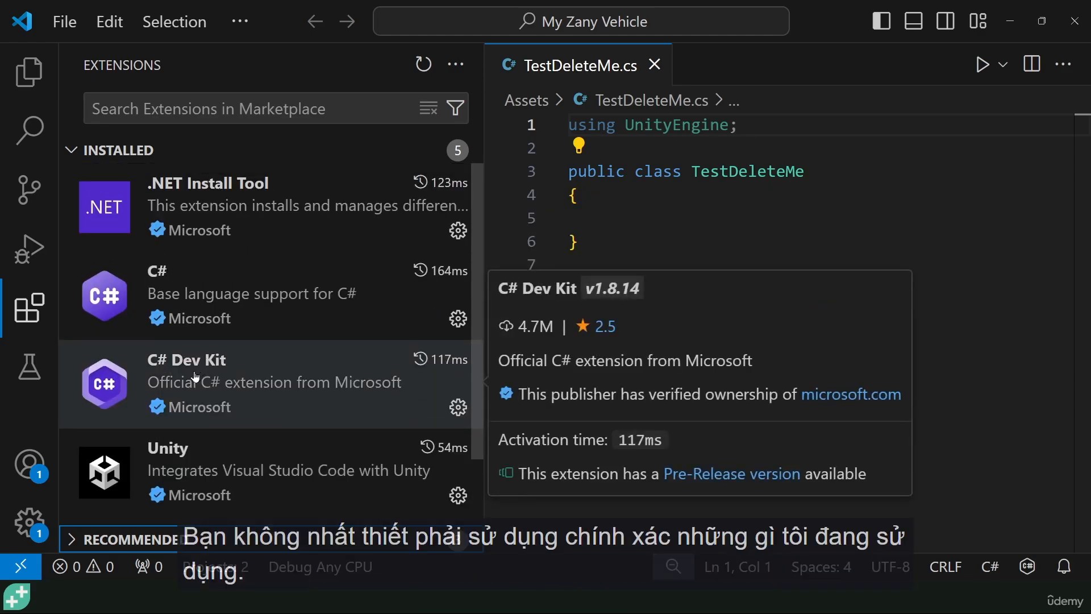
mouse_move(196, 344)
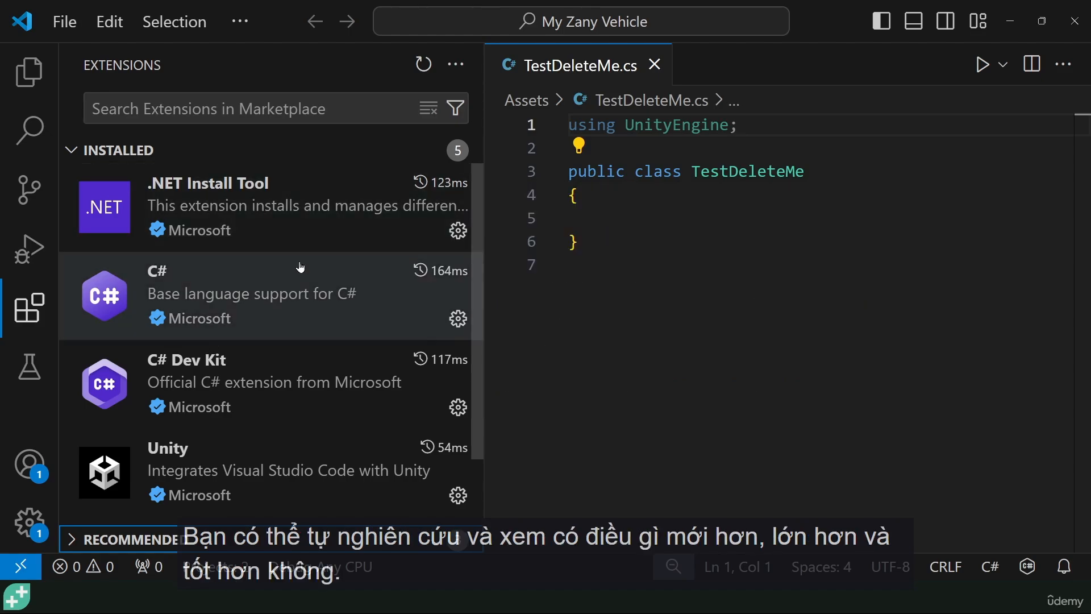
mouse_move(252, 195)
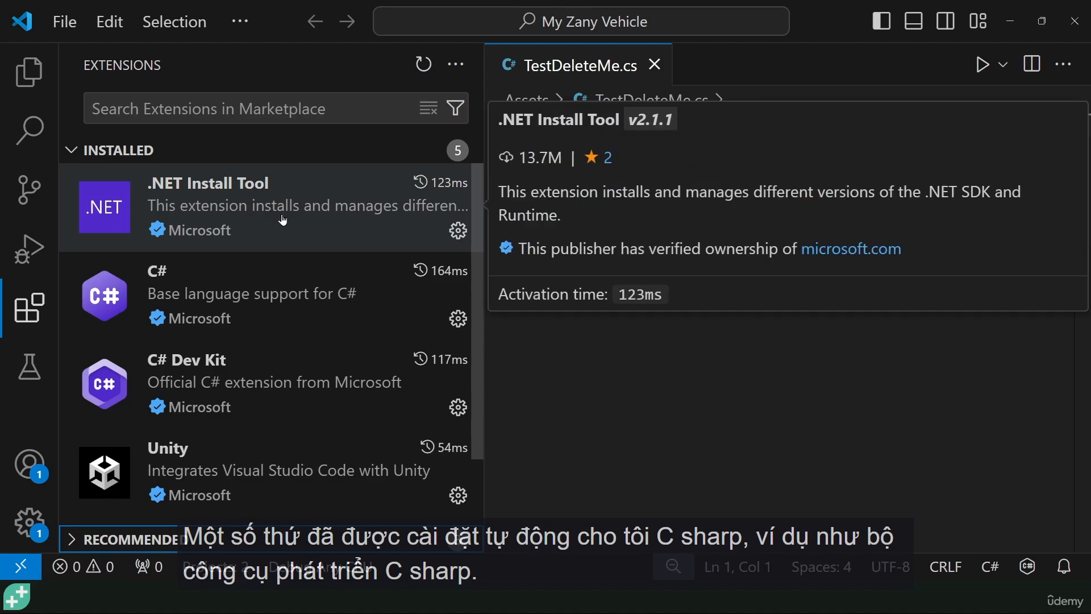
mouse_move(171, 272)
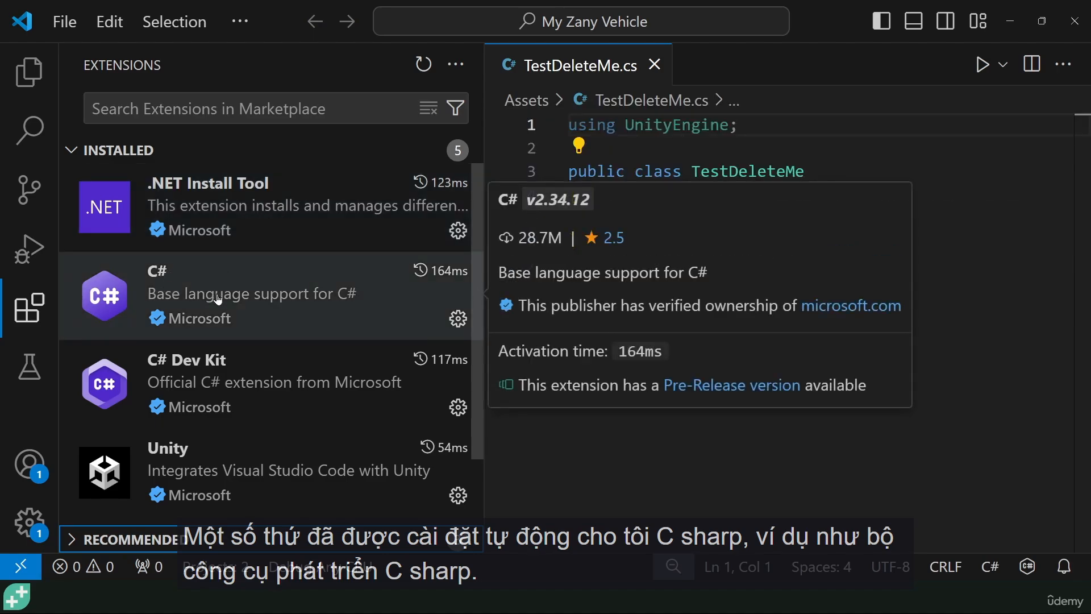
scroll(193, 363, down, 3)
mouse_move(191, 377)
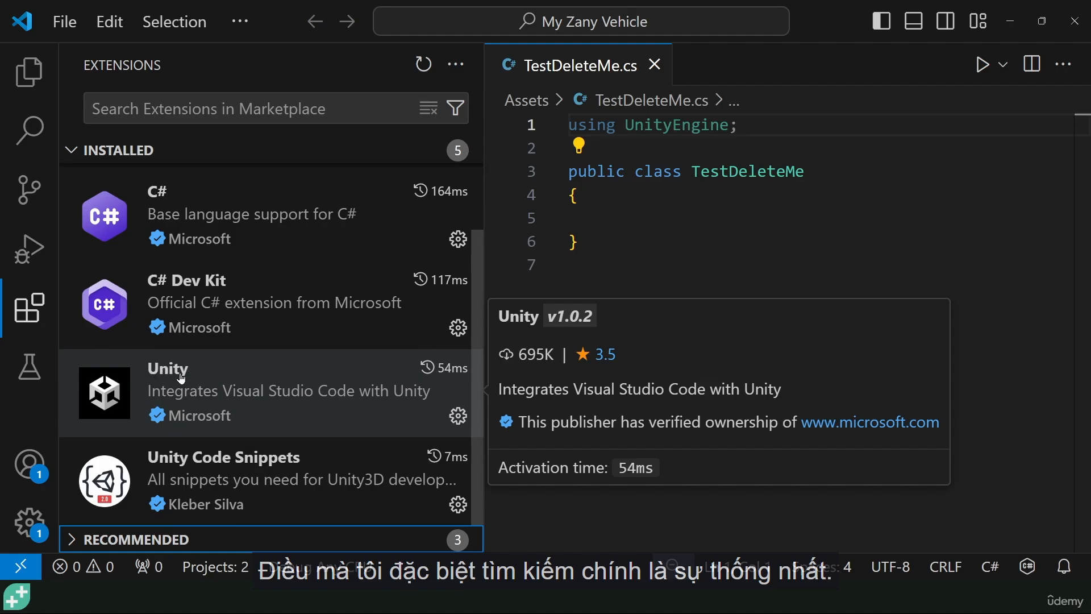
- Search the extension marketplace for "unity" and view the details page of Microsoft's Unity extension
click(137, 109)
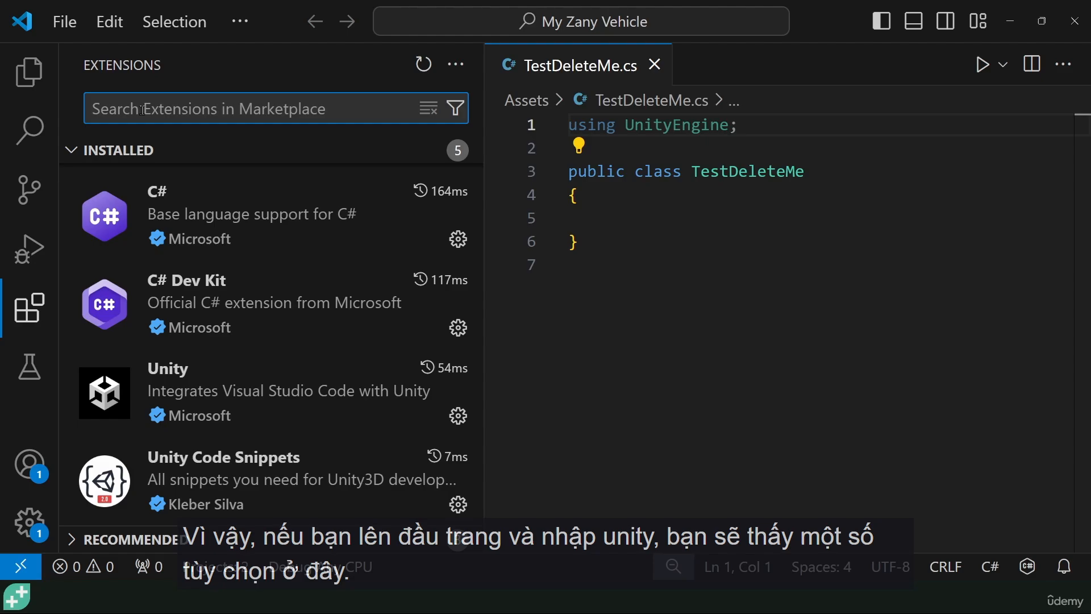
text(unity)
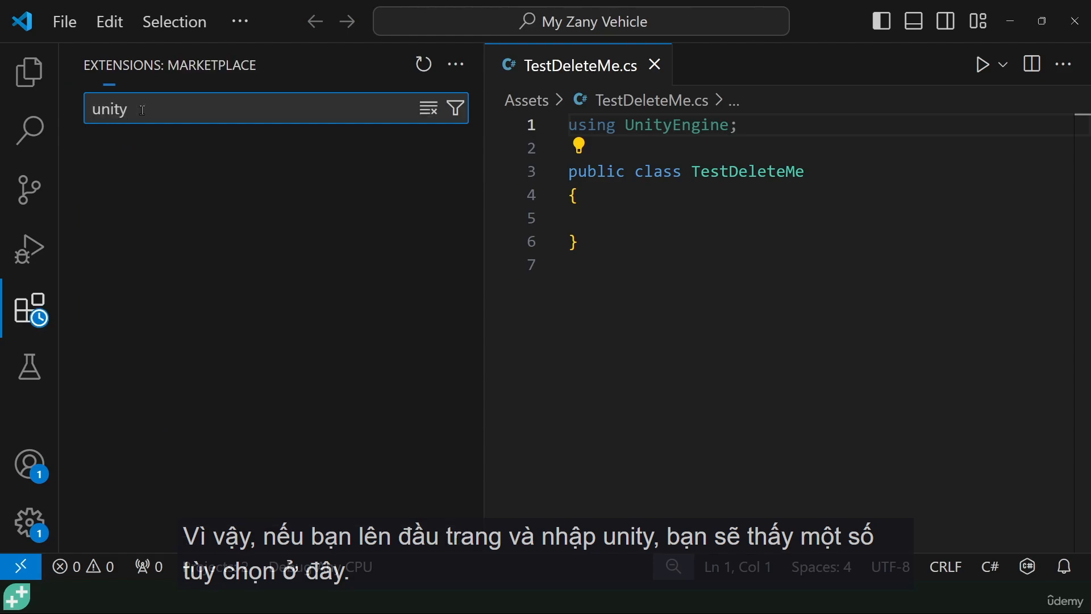
mouse_move(173, 177)
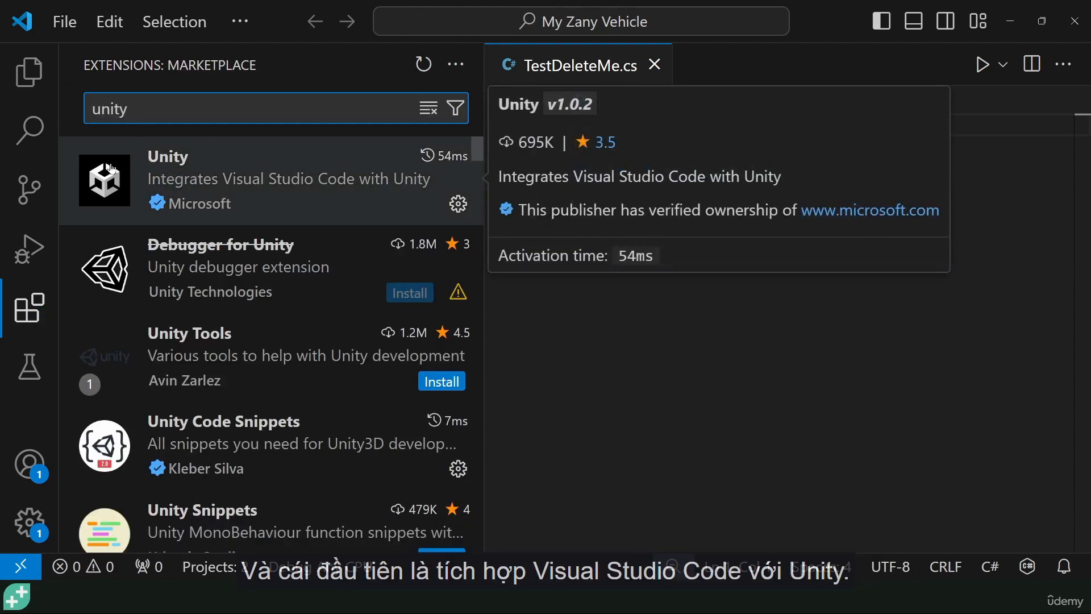
click(304, 183)
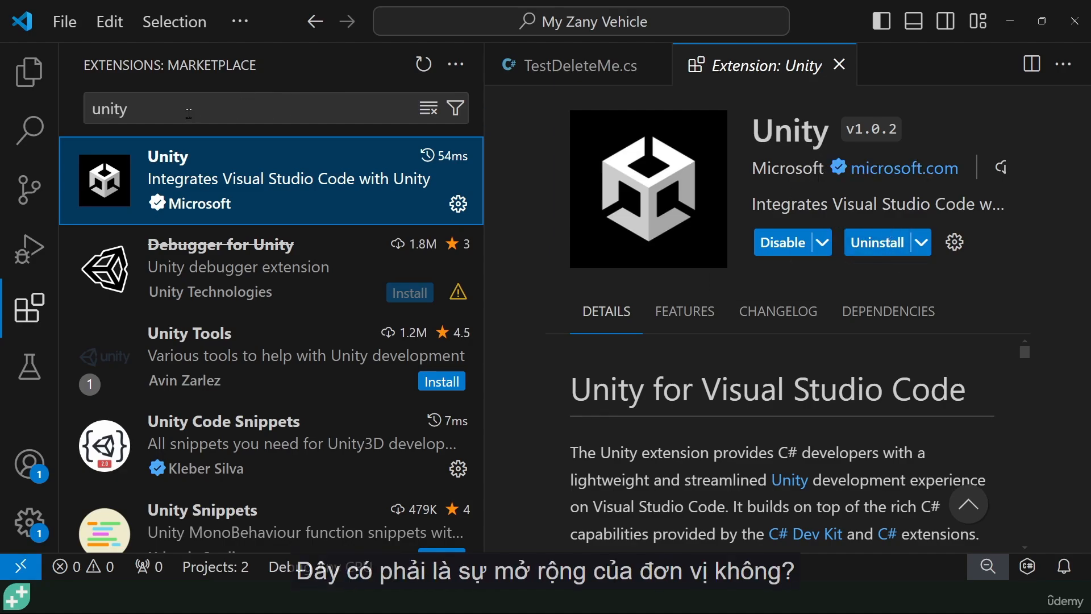
- Replace the marketplace search with "unity code snippets" and view the details page of the first Unity Code Snippets extension
drag(190, 110, 70, 114)
key(BackSpace)
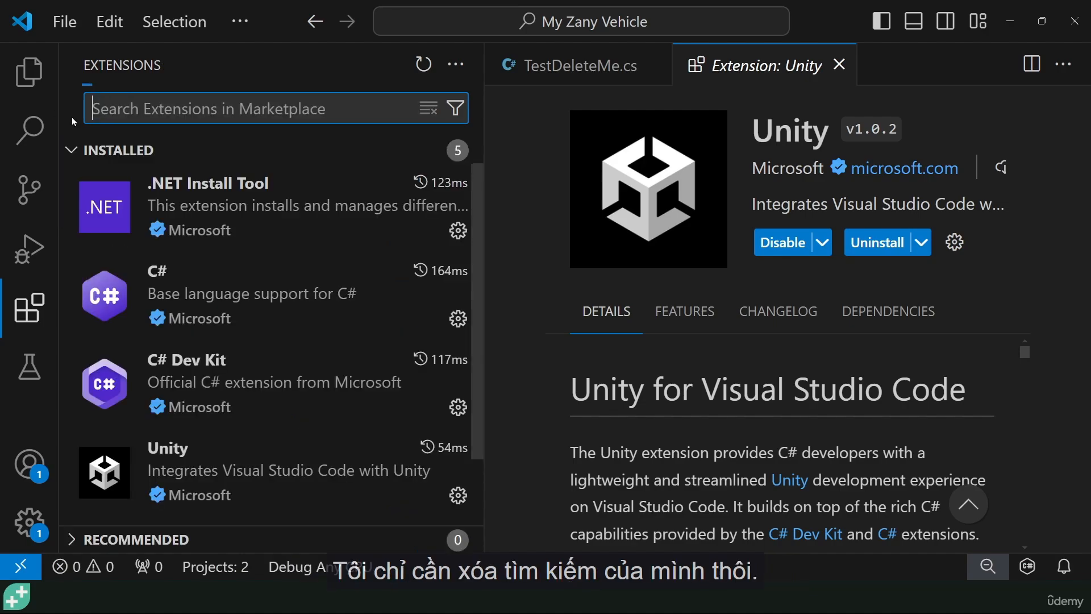
scroll(244, 281, down, 3)
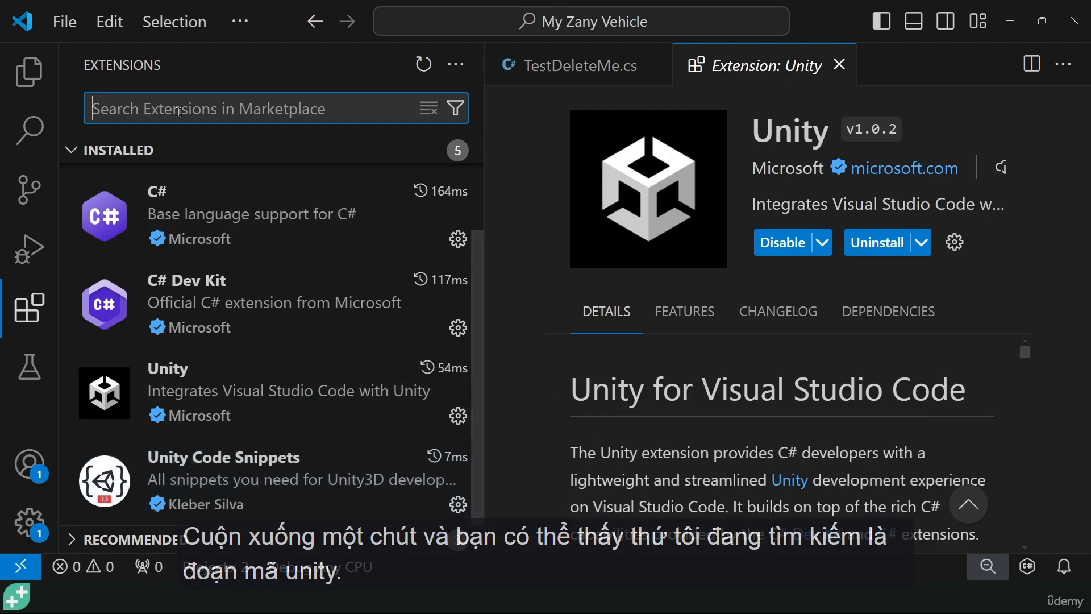
text(unity code s)
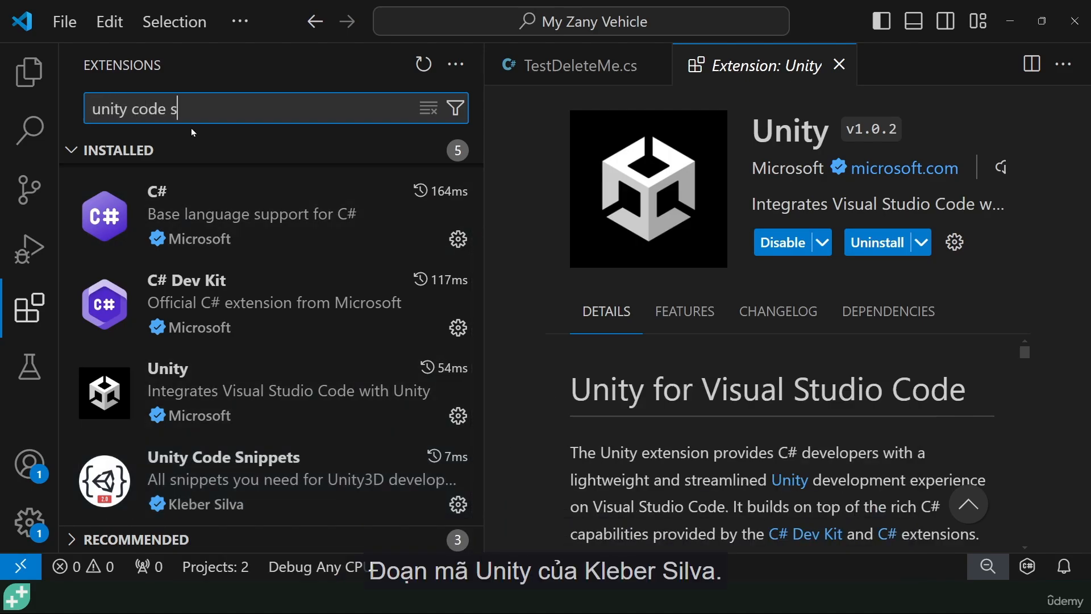
text(nippets)
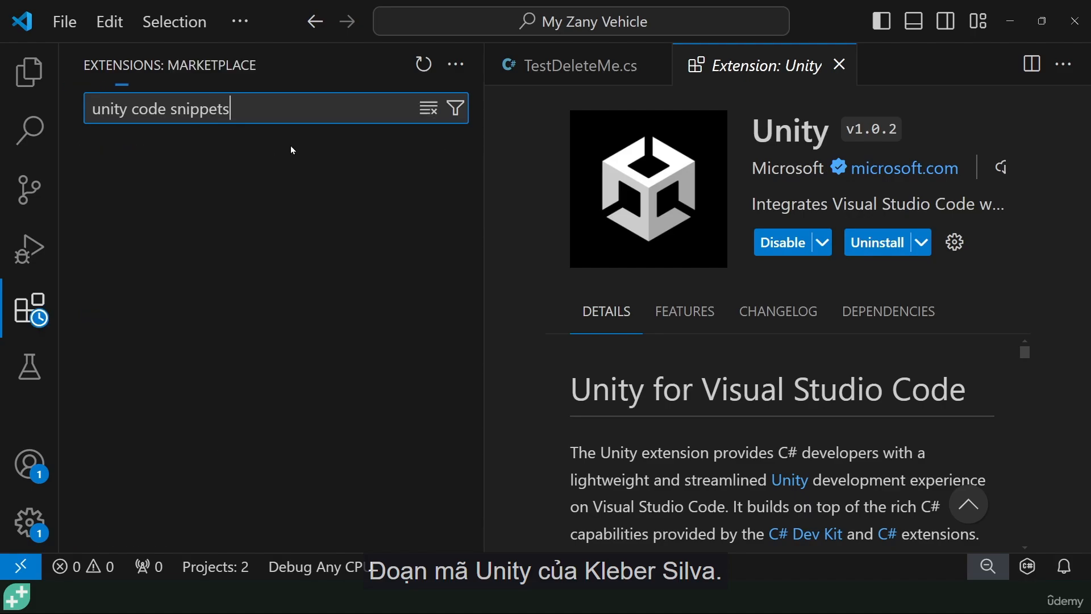
mouse_move(304, 196)
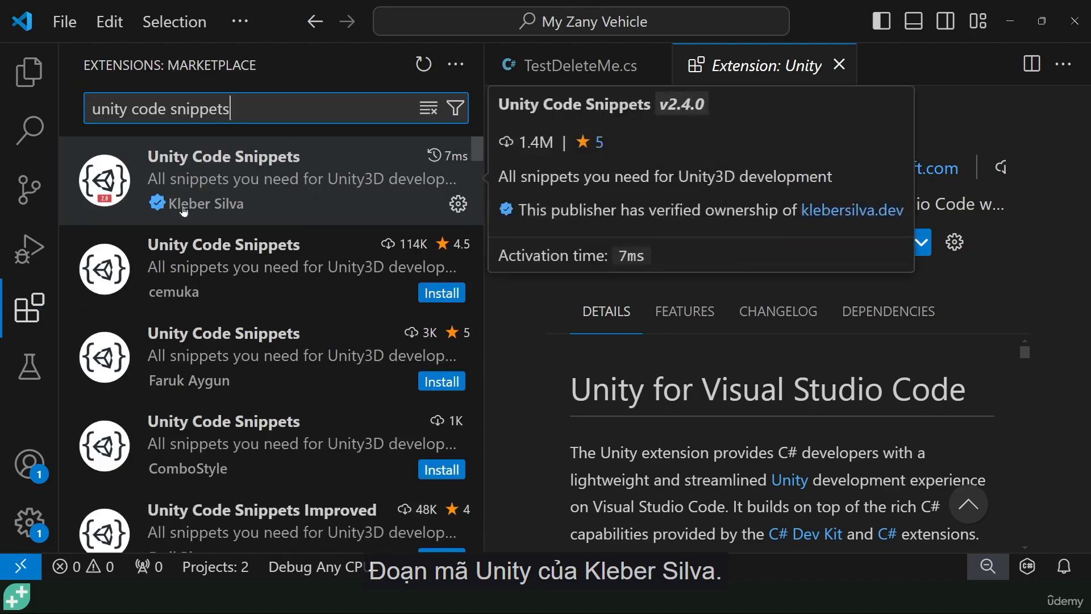
click(304, 180)
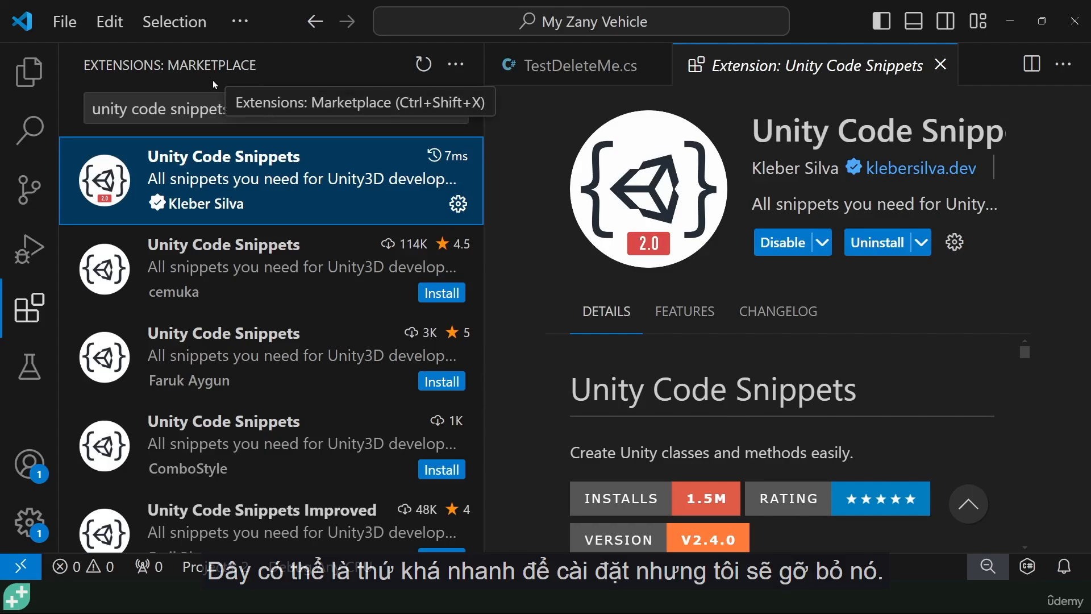
- Replace the marketplace search with "c#" to find the C# and C# Dev Kit extensions
drag(247, 109, 70, 119)
key(Right)
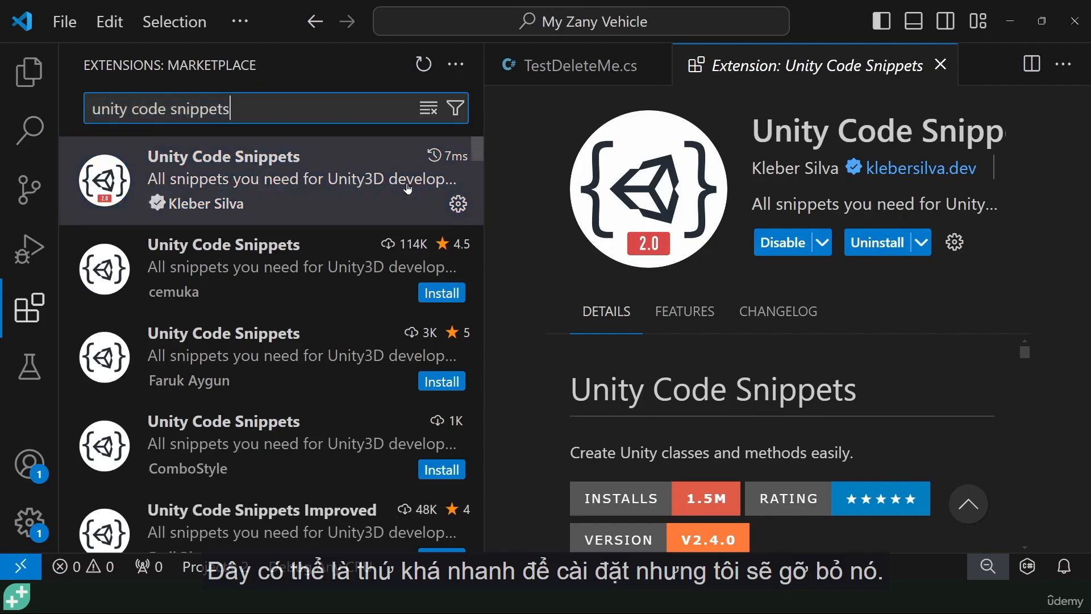
key(ctrl+shift+Left)
key(ctrl+shift+Left)
key(ctrl+shift+Left)
key(BackSpace)
text(c#)
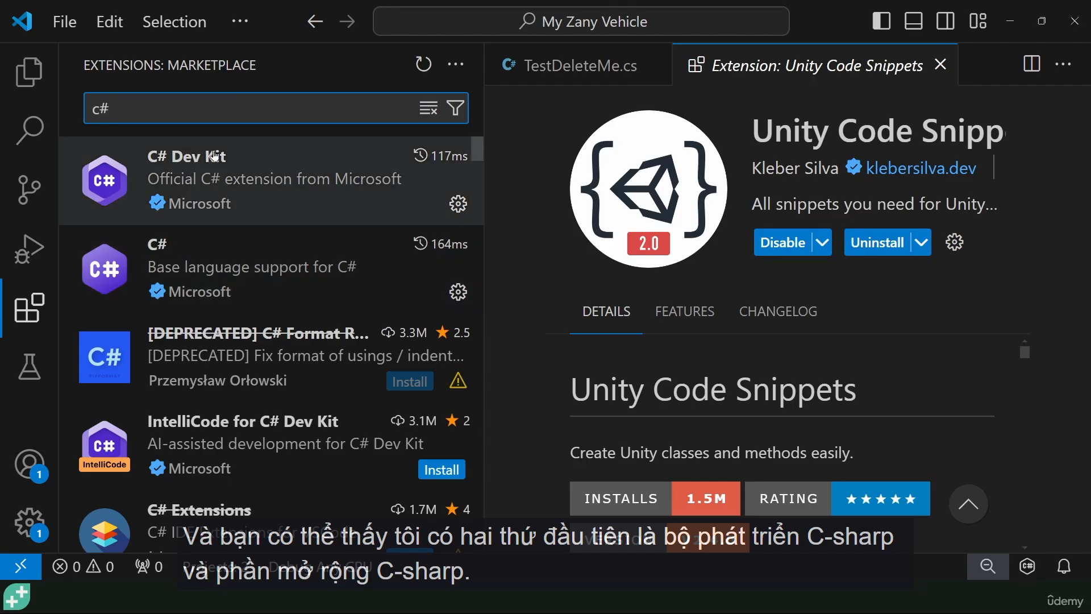
- View the summary of Microsoft's C# extension and clear the marketplace search to list the installed extensions
mouse_move(196, 166)
mouse_move(221, 255)
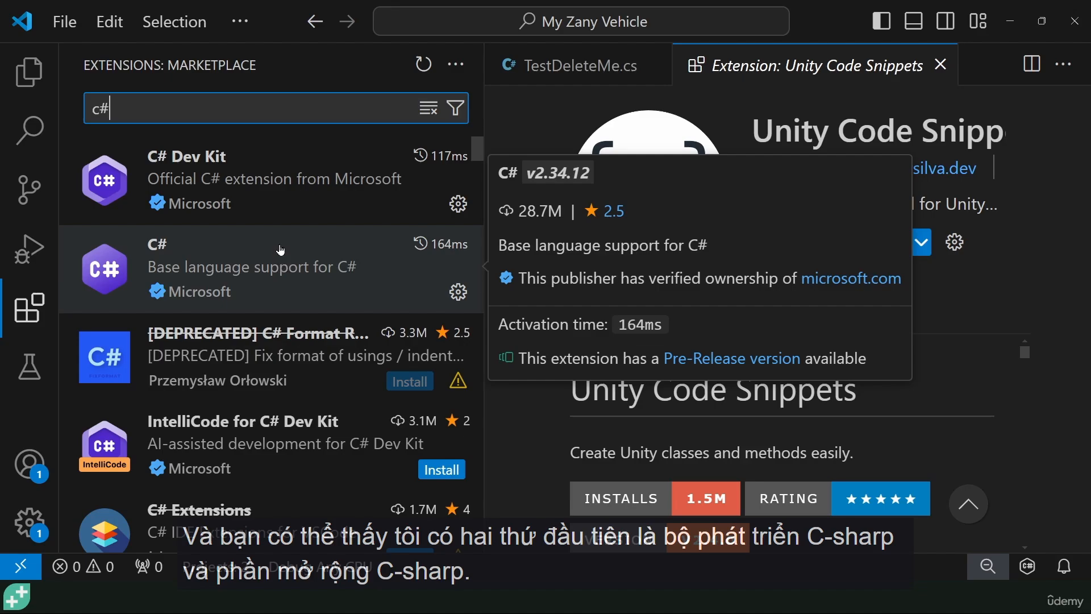
key(ctrl+a)
key(BackSpace)
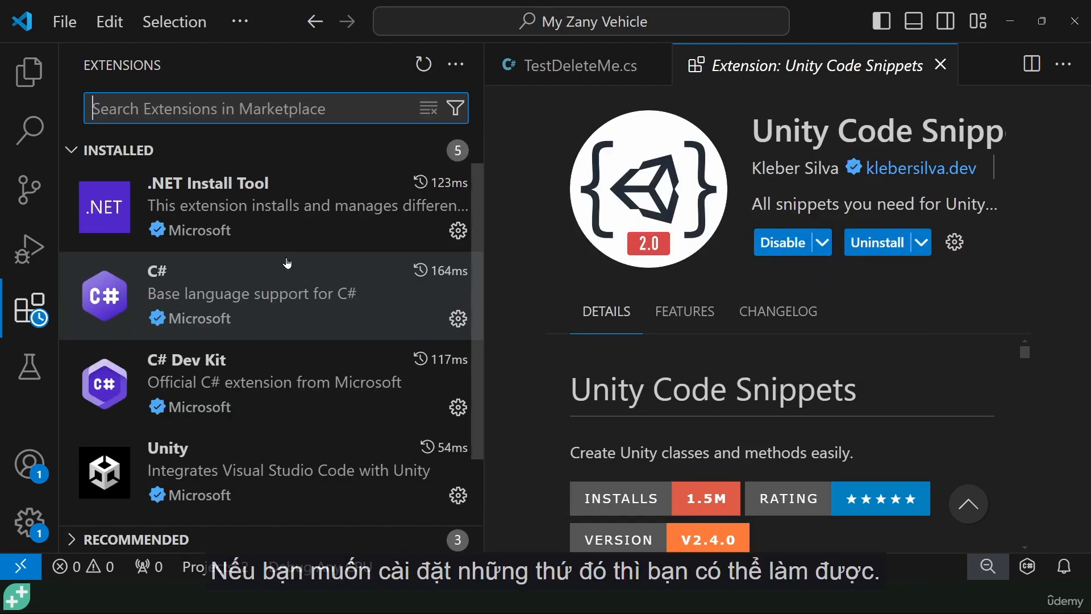
- View the .NET Install Tool details page and the rest of the installed extensions, and close the details page
click(361, 195)
scroll(315, 389, down, 2)
mouse_move(312, 390)
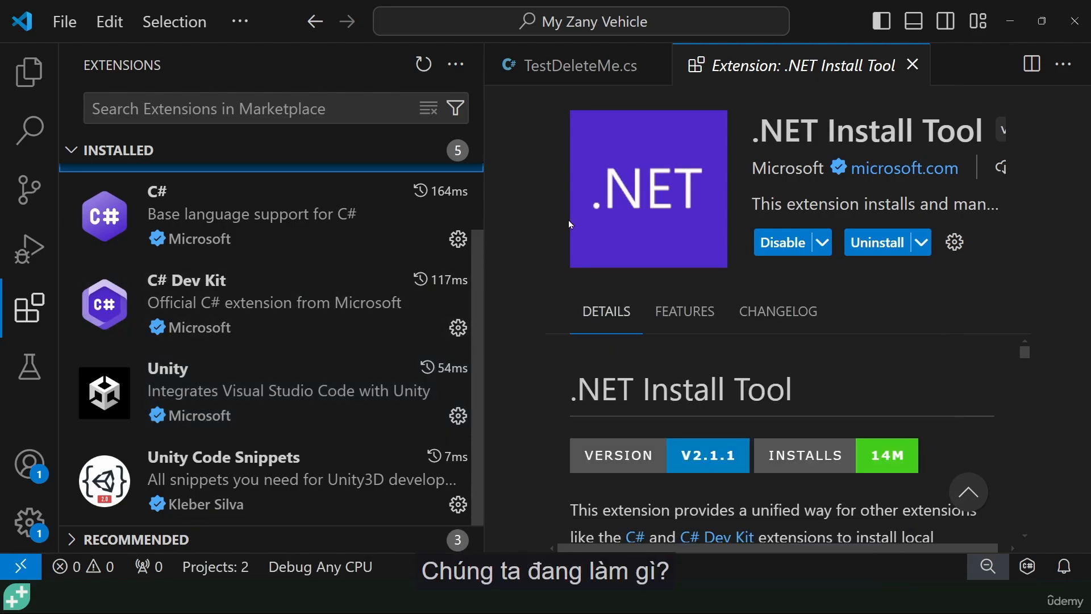
click(913, 65)
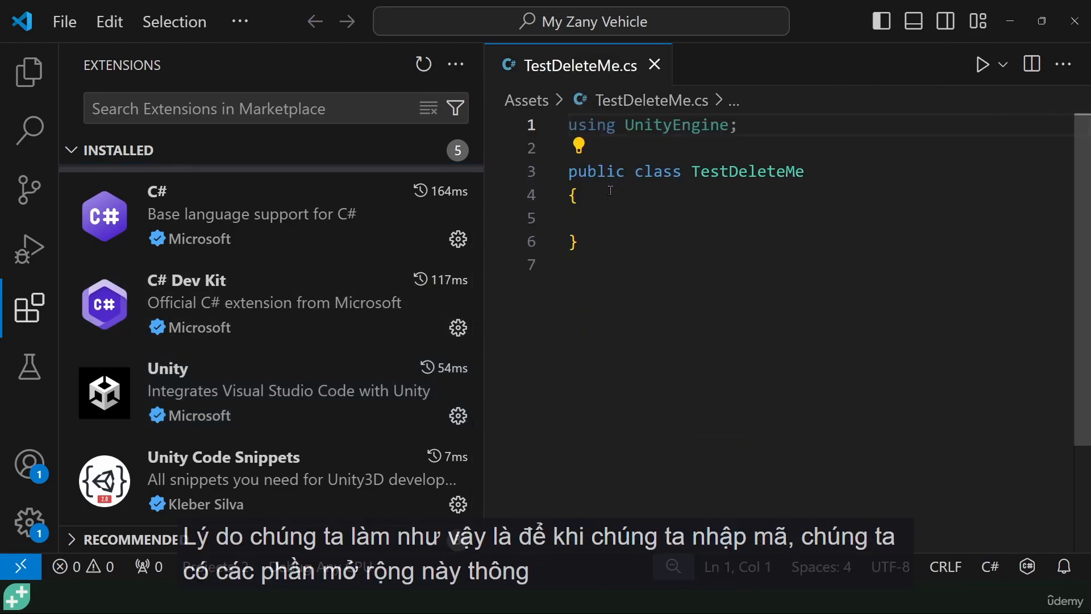
- Insert the MonoBehaviour Start method inside the TestDeleteMe class by completing the "start" code snippet
click(618, 223)
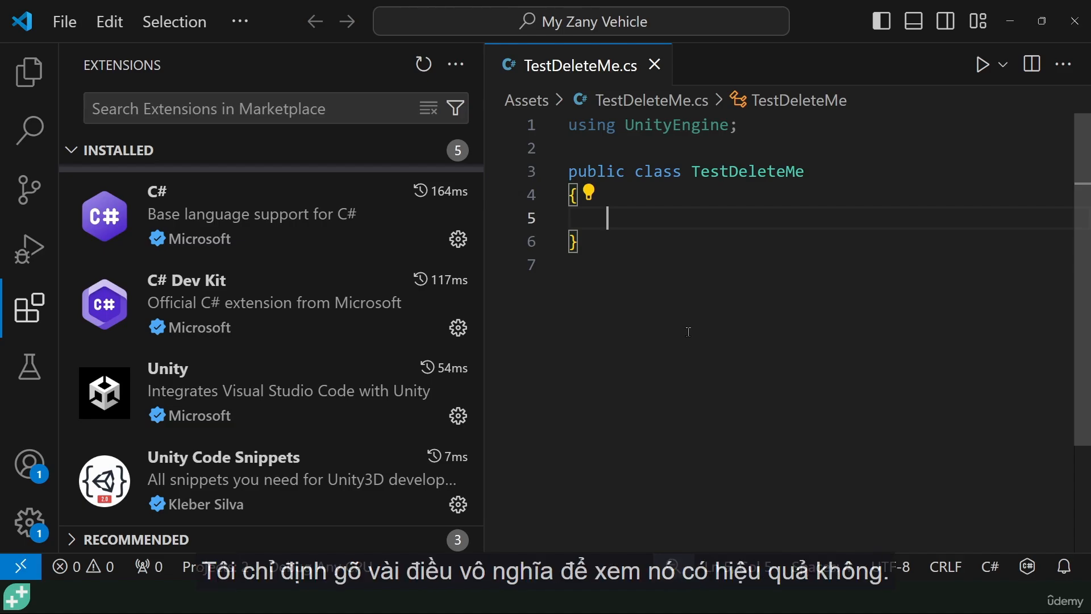
text(start)
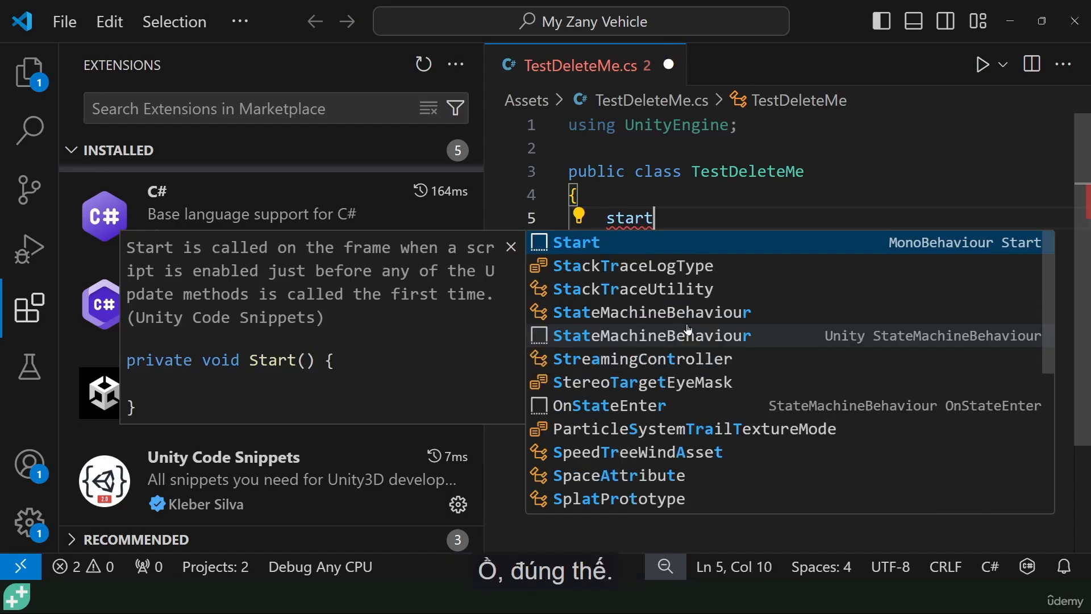
click(590, 249)
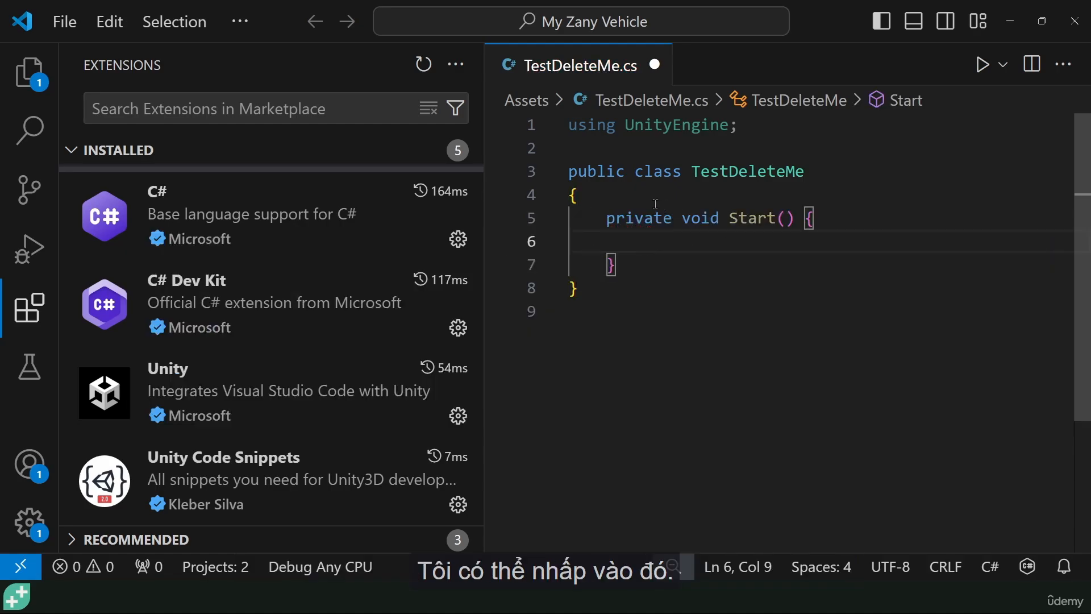
click(720, 220)
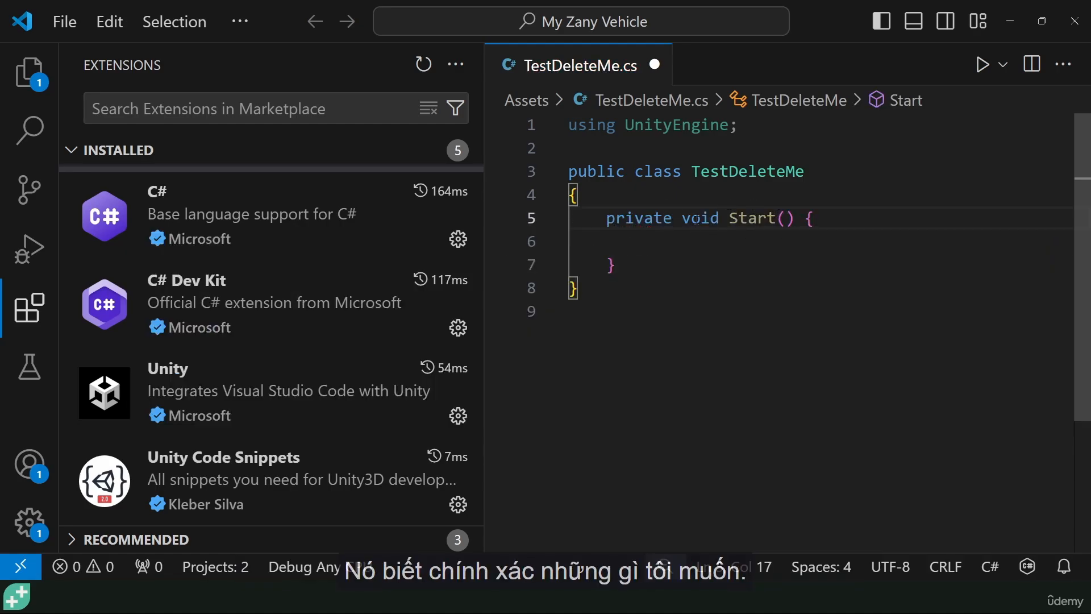
click(684, 245)
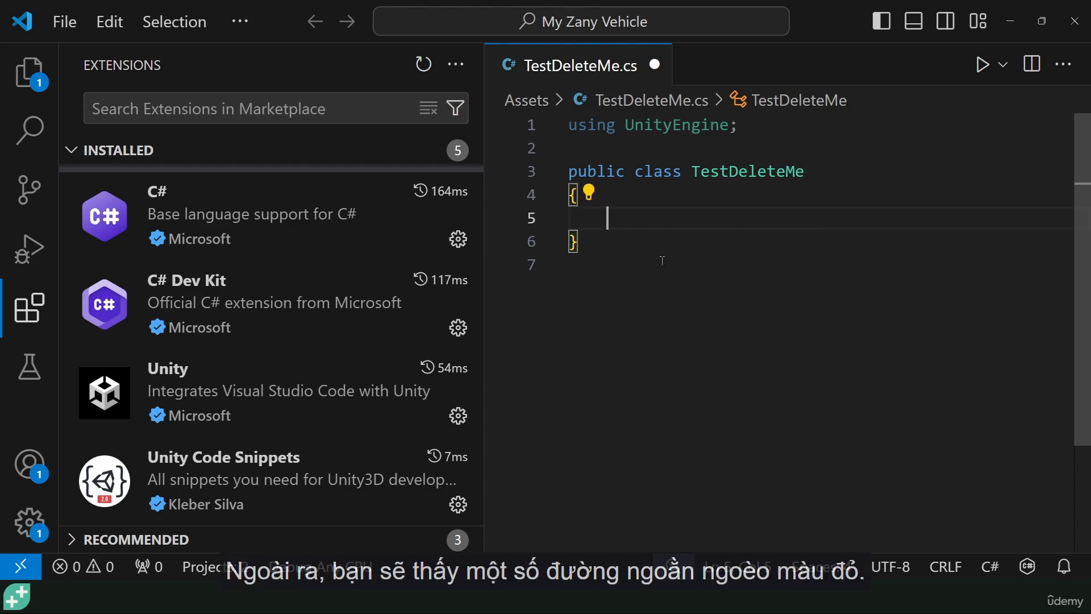
- Enter the nonsense text "asdfdasf d" in the TestDeleteMe class body to test error highlighting, and delete it
text(asdfdasf d)
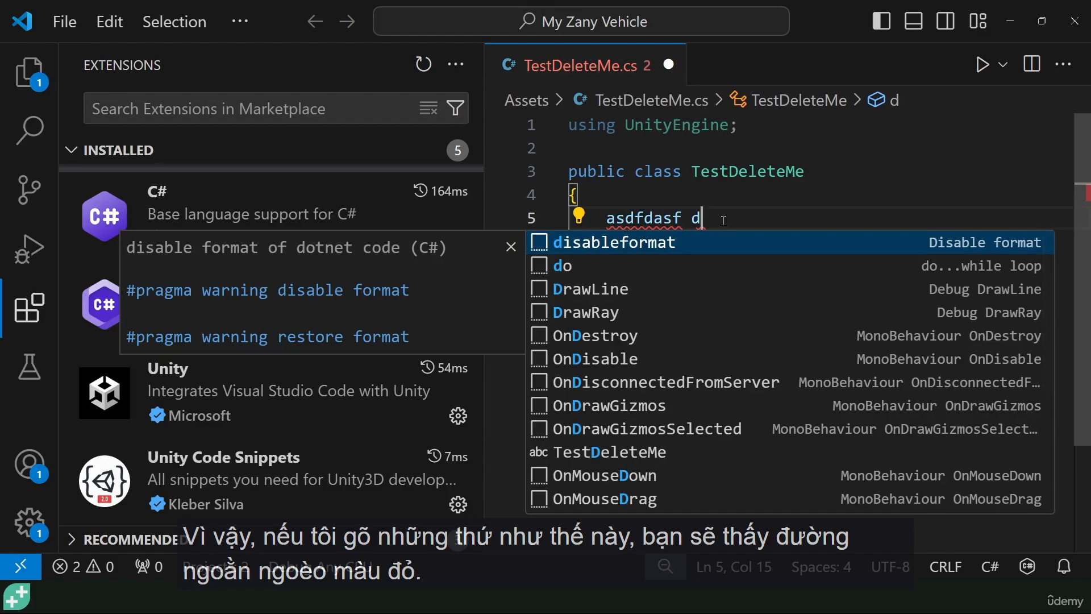
mouse_move(608, 220)
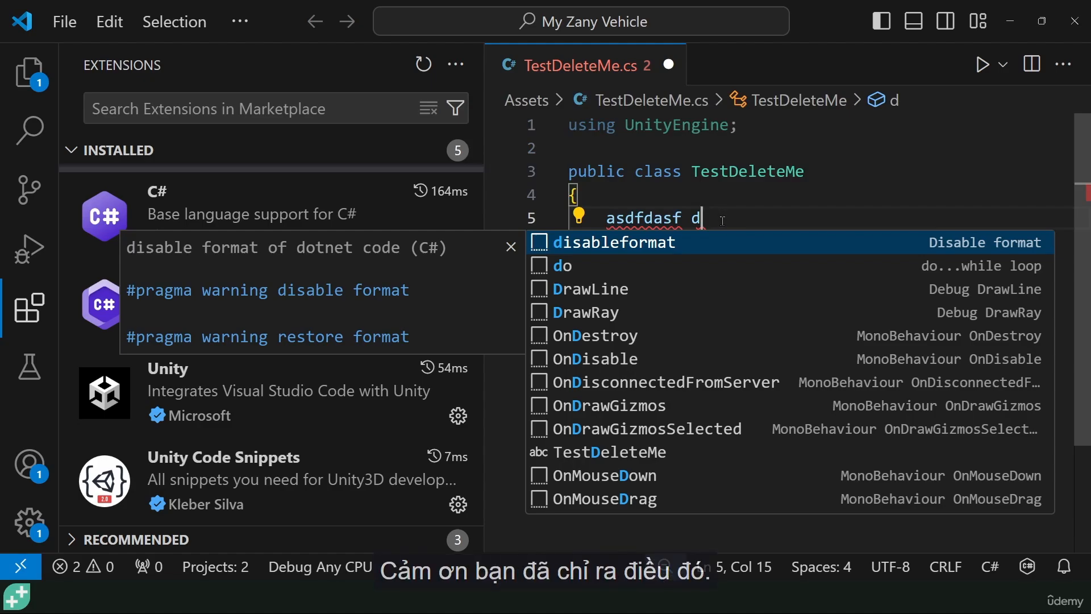
drag(717, 222, 606, 219)
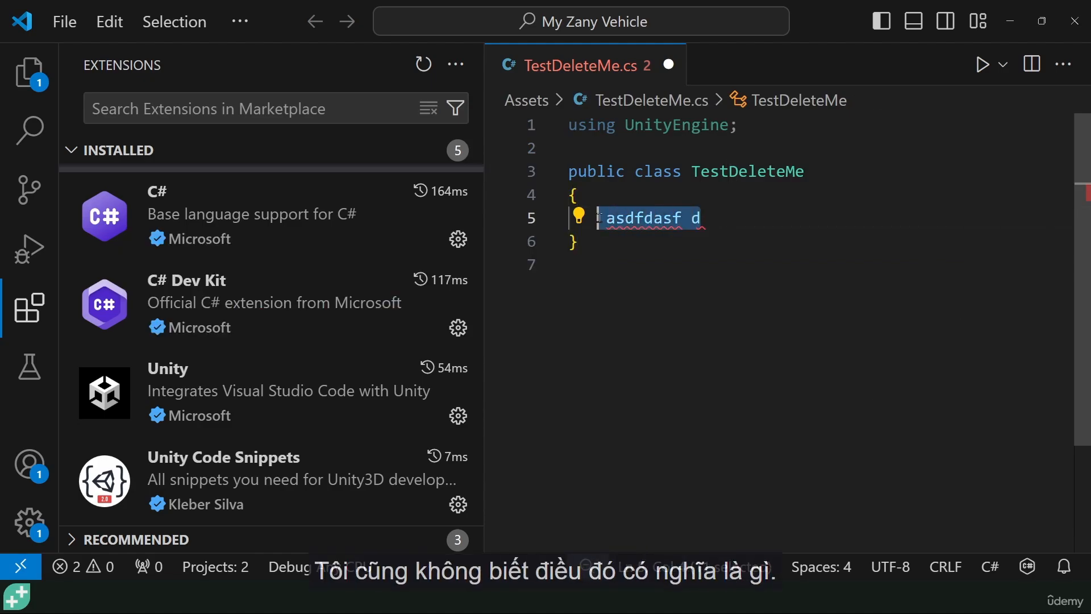
key(BackSpace)
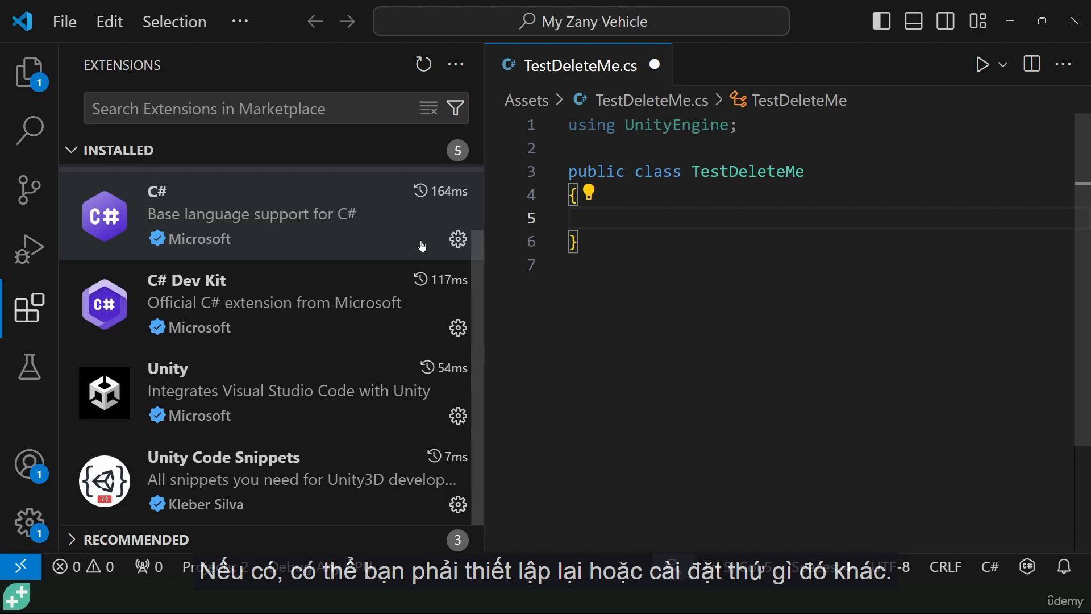
mouse_move(247, 292)
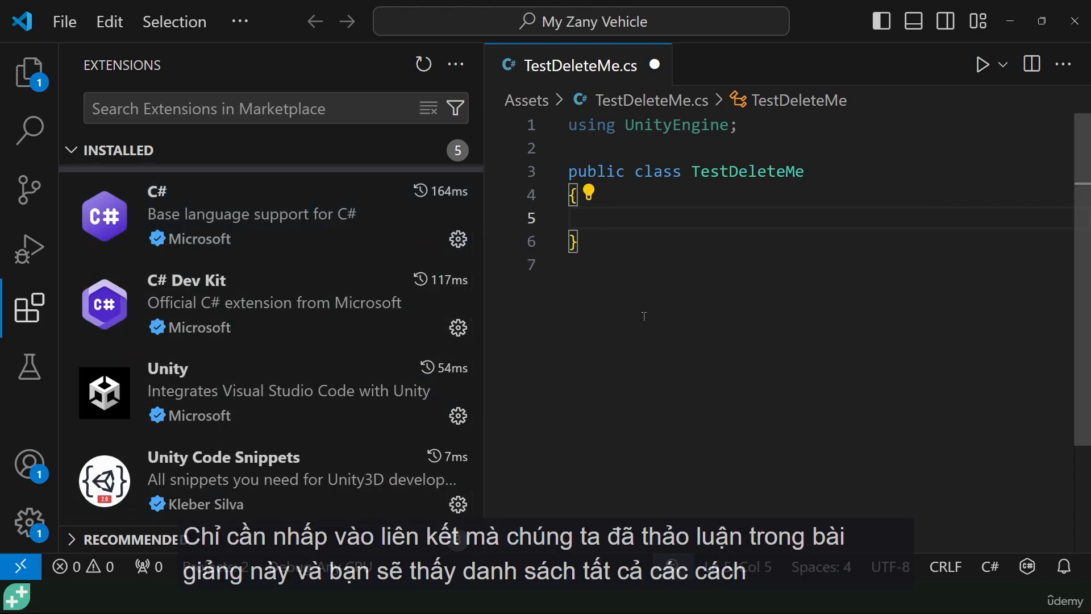
scroll(568, 291, down, 2)
scroll(571, 304, up, 2)
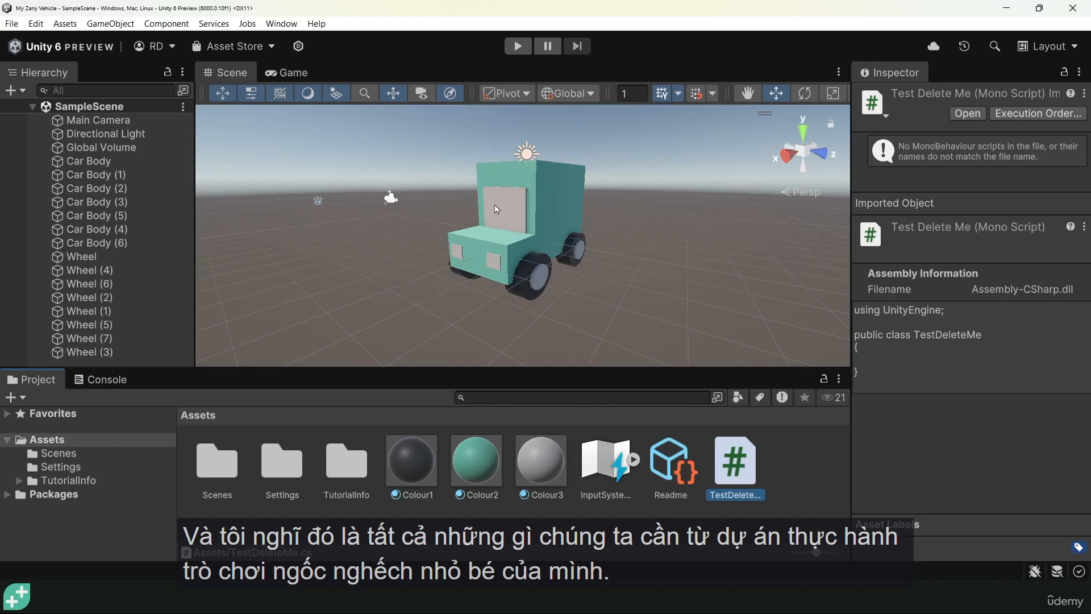
- Examine the vehicle in Unity's scene from several angles, selecting Car Body (4), Wheel (6) and Wheel (5) in turn
drag(539, 199, 582, 324)
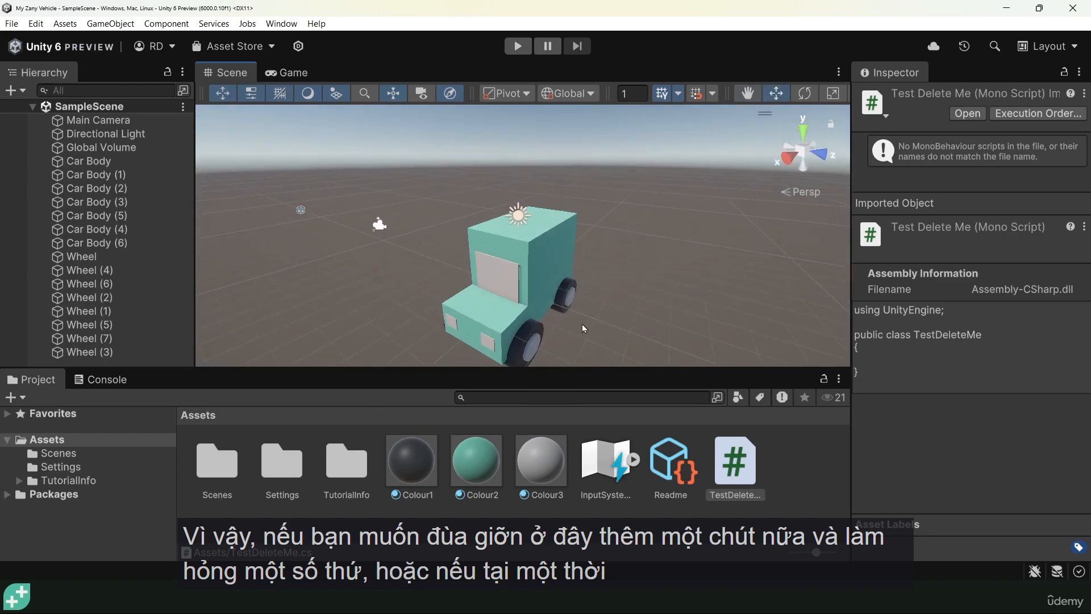
drag(672, 256, 709, 234)
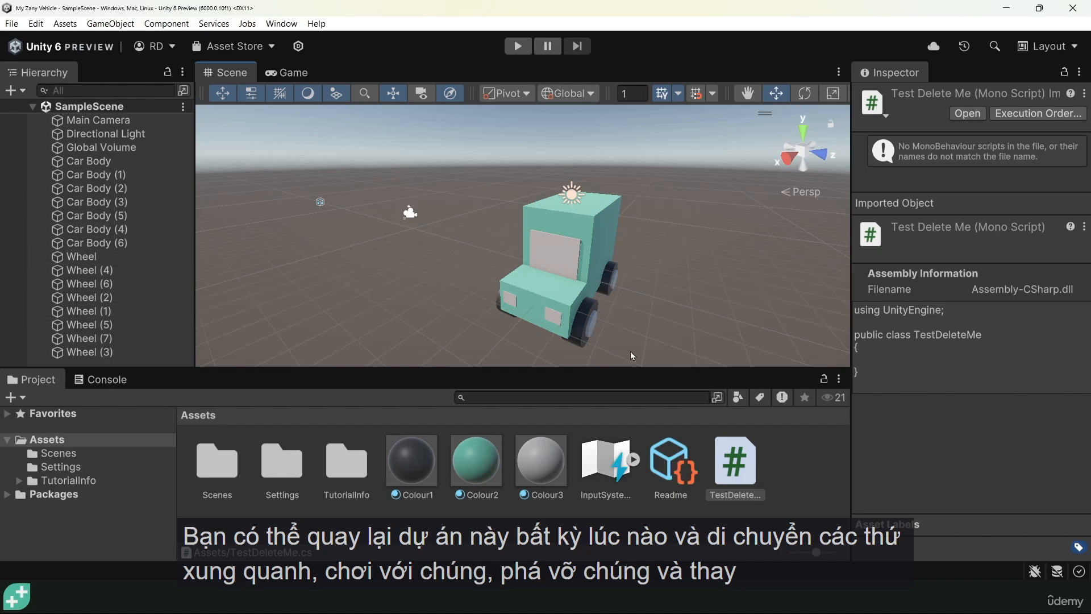
click(108, 229)
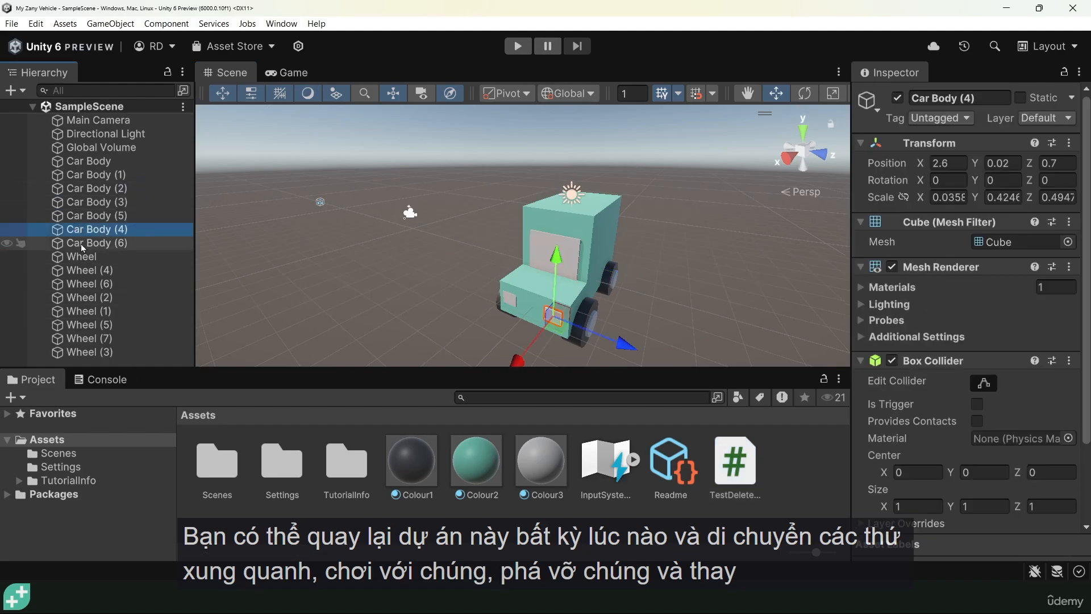
click(114, 283)
click(113, 324)
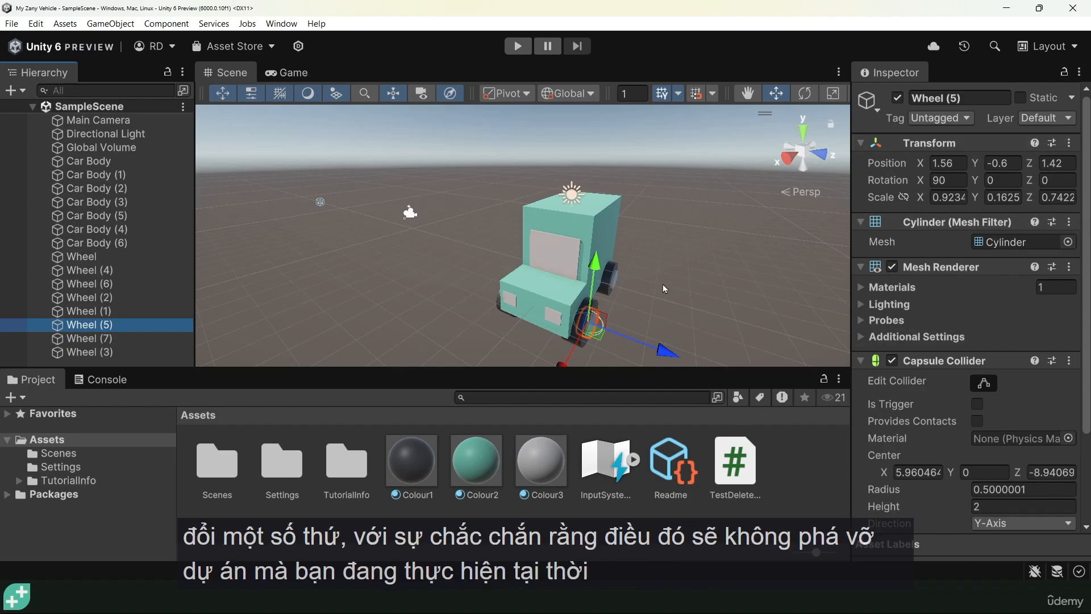
drag(686, 308, 599, 252)
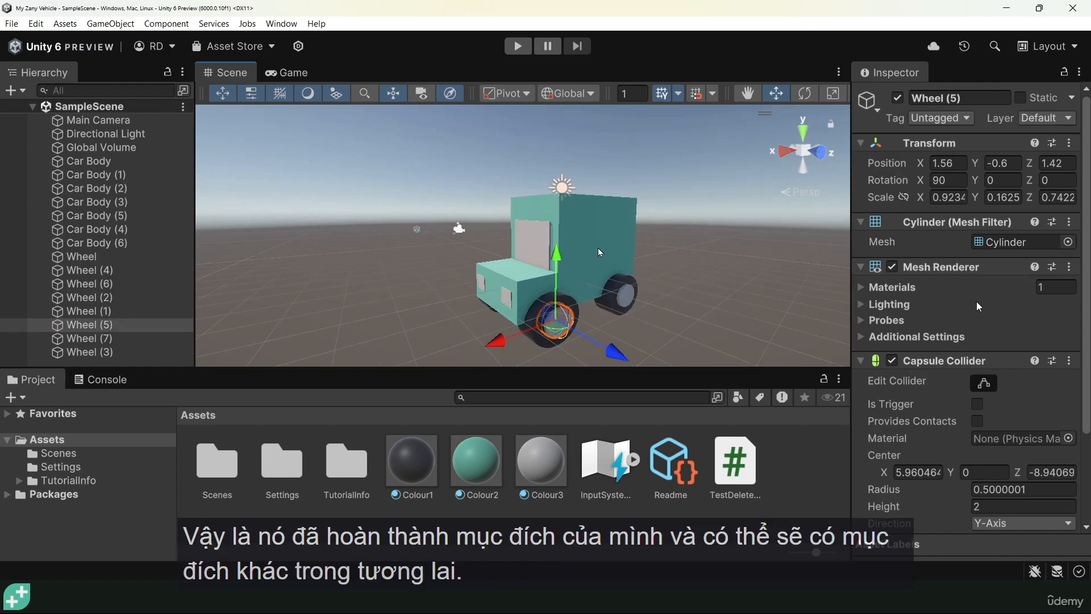
scroll(600, 253, down, 2)
drag(600, 253, 606, 306)
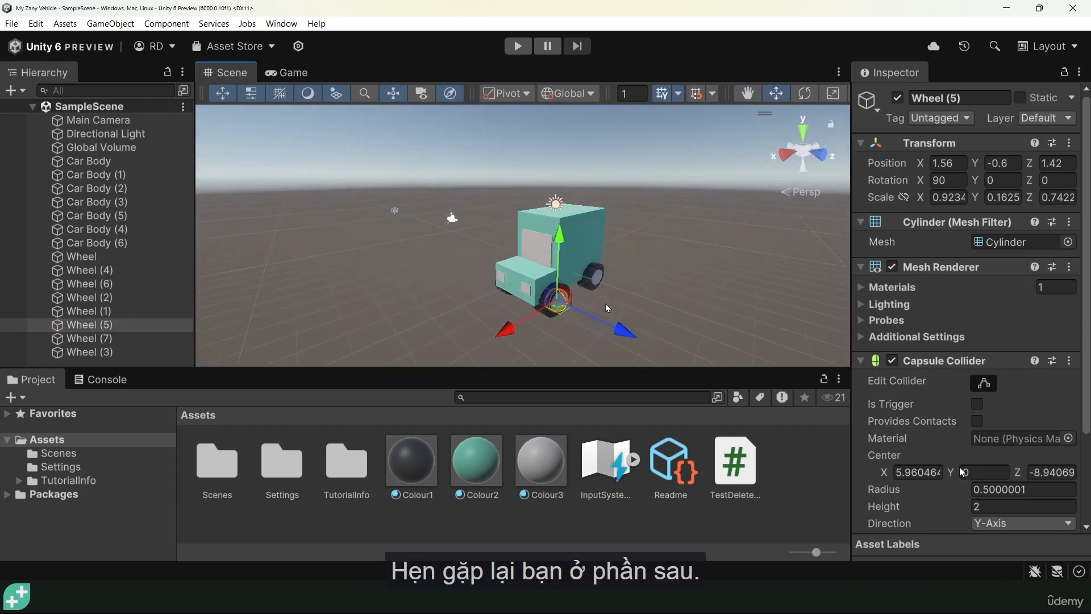